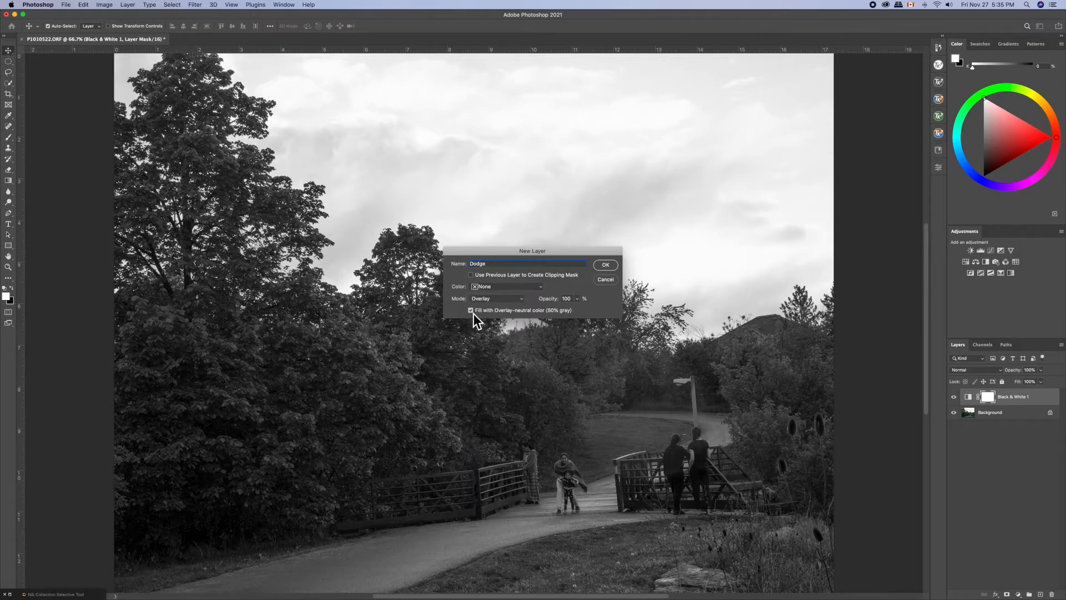
Confirm the Dodge layer and add a Burn layer in Overlay mode filled with 50% gray
left_click(608, 266)
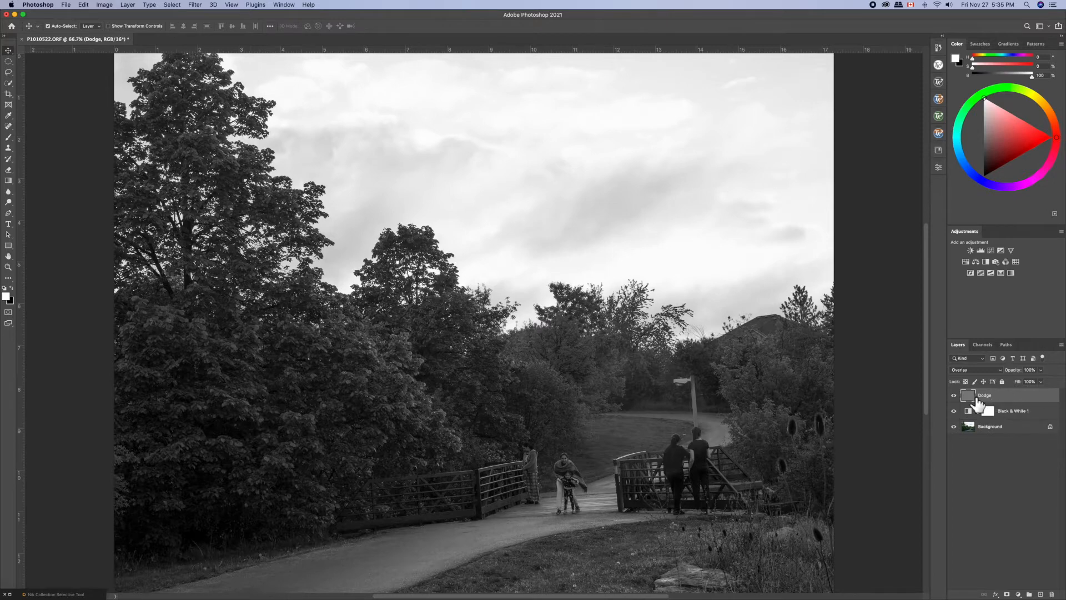
left_click(1041, 594, "alt")
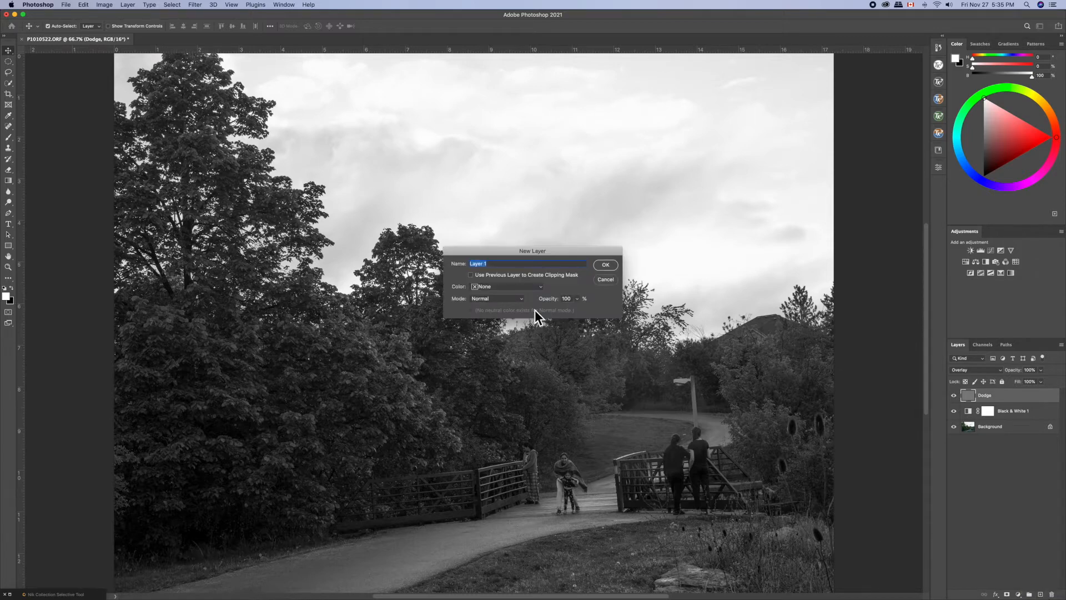
type("B")
left_click(521, 302)
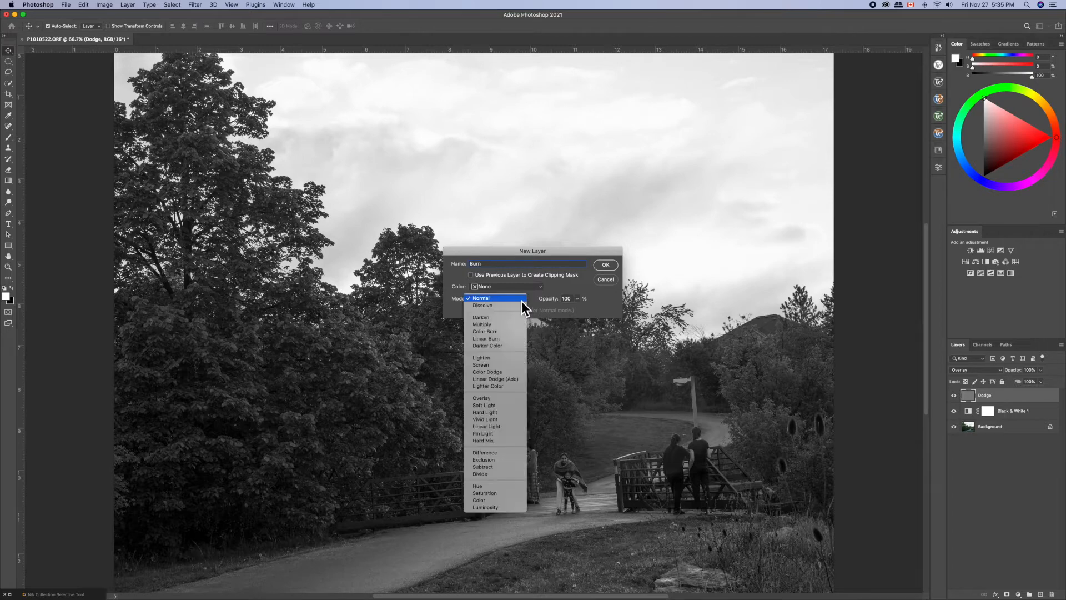
left_click(486, 398)
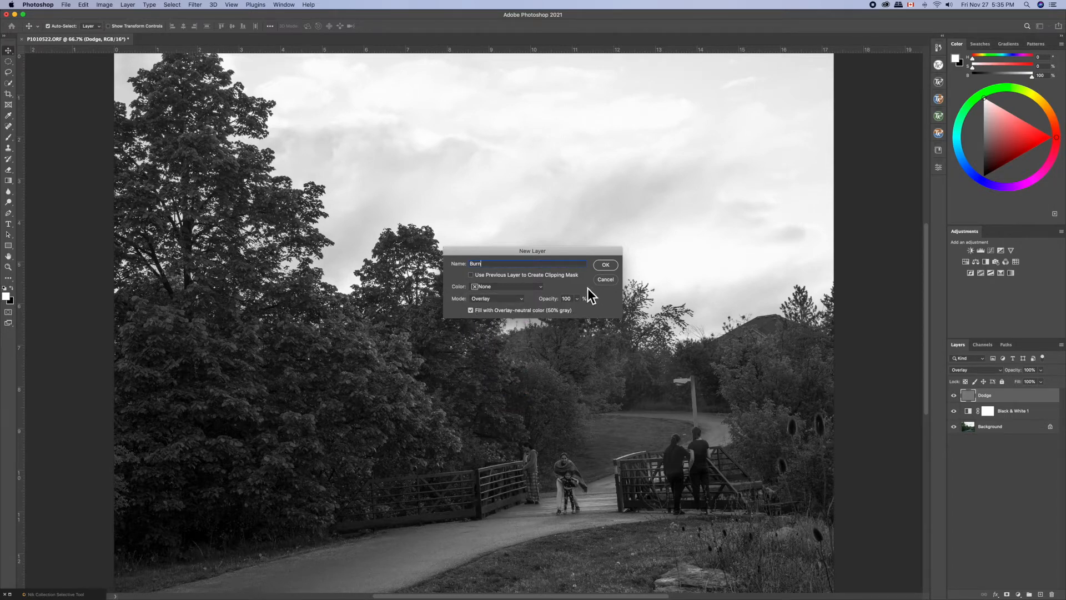
left_click(609, 268)
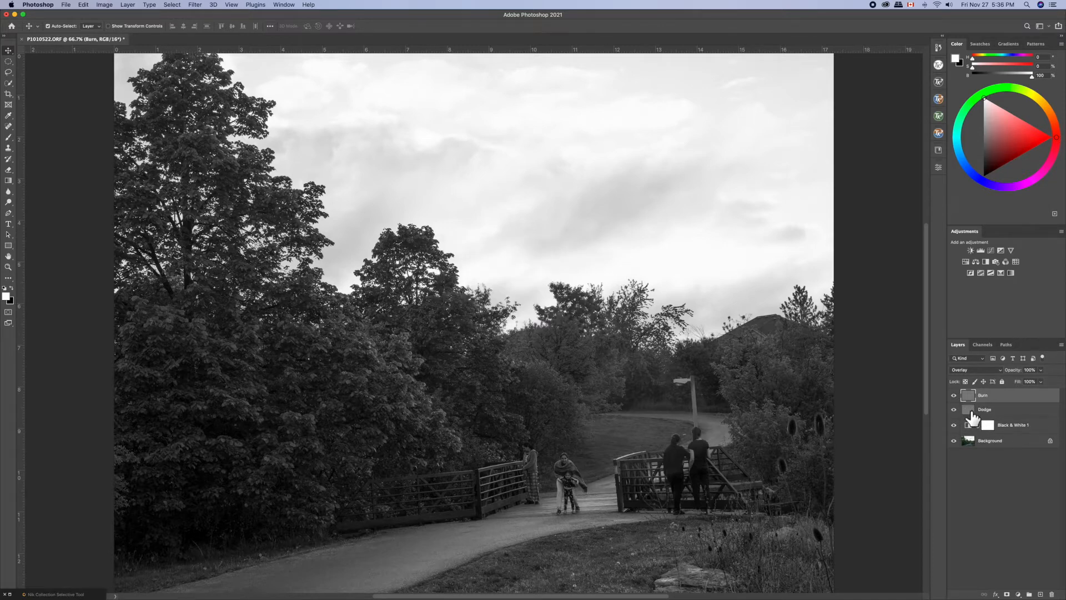
On the Dodge layer, lighten the foreground path up to the bridge using the Dodge tool with a 504 px brush
left_click(971, 414)
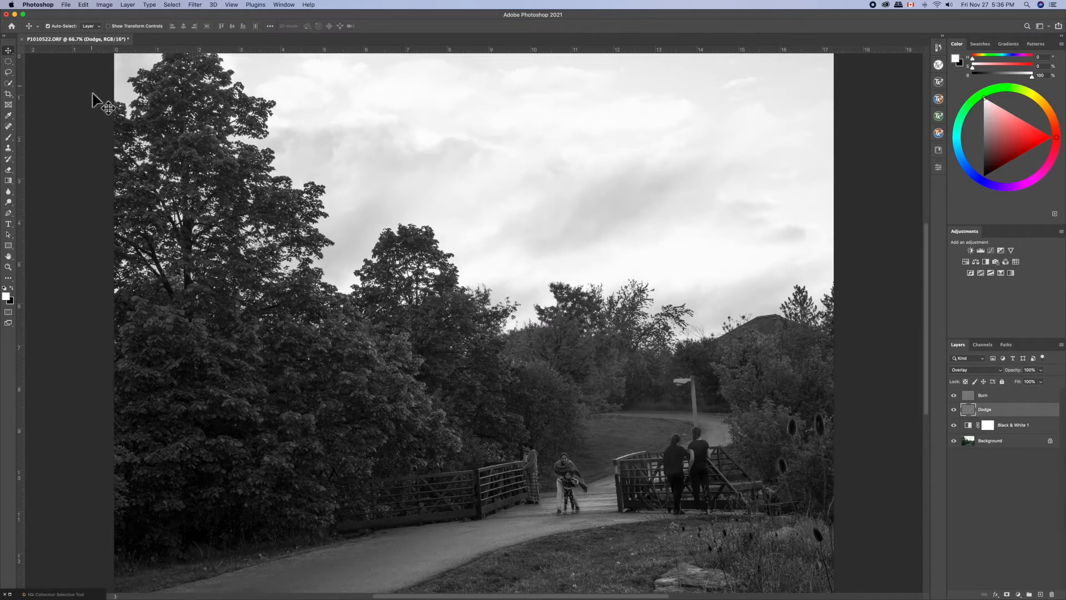
left_click(14, 208)
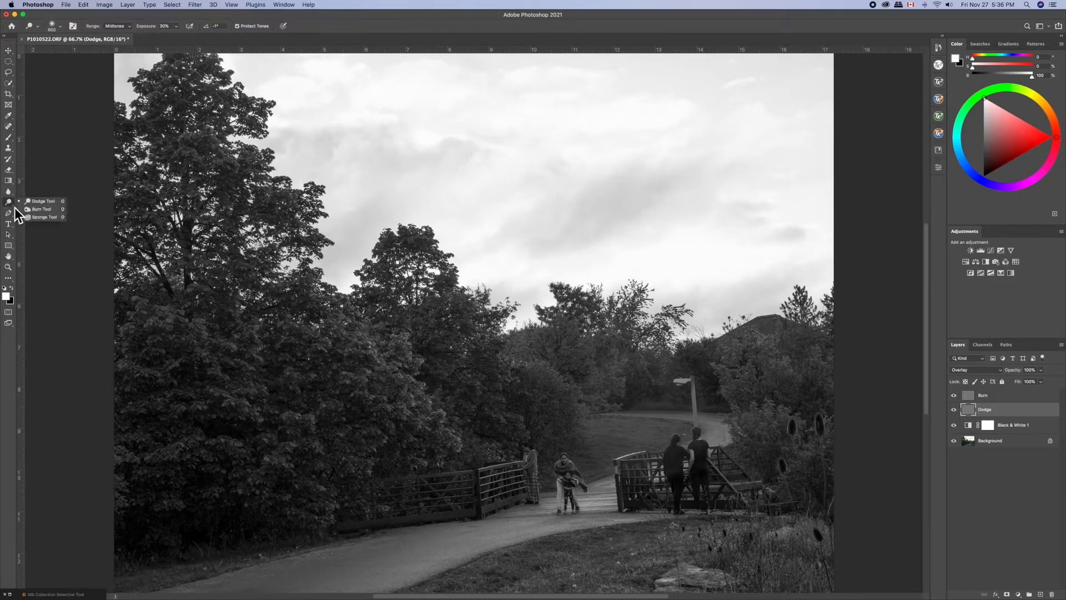
right_click(13, 206)
left_click(45, 204)
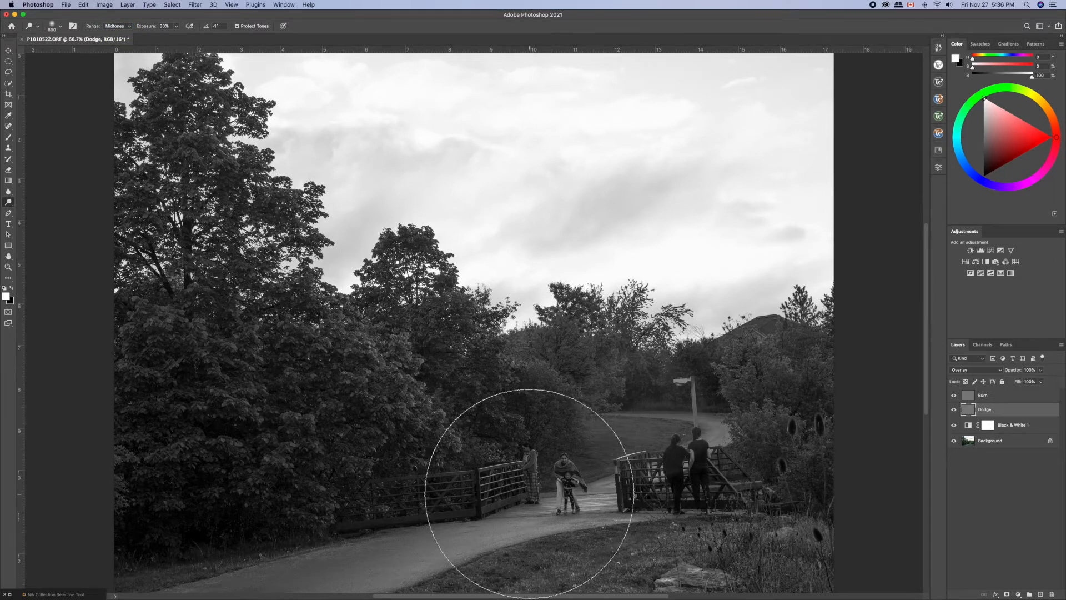
key("bracketleft")
key("bracketleft")
key("bracketleft")
key("bracketleft")
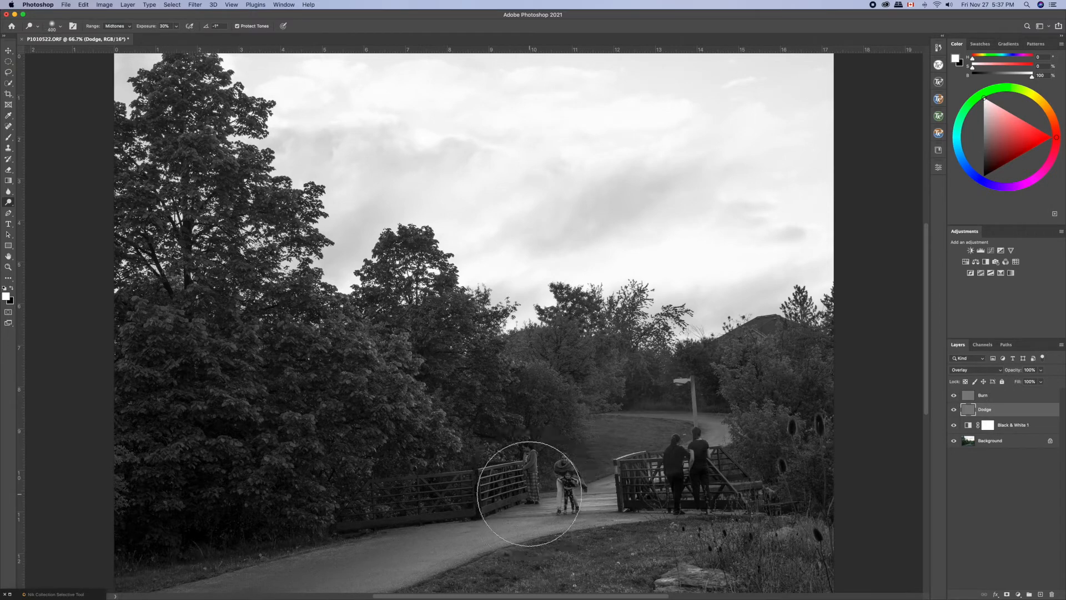
left_click_drag(529, 493, 532, 496)
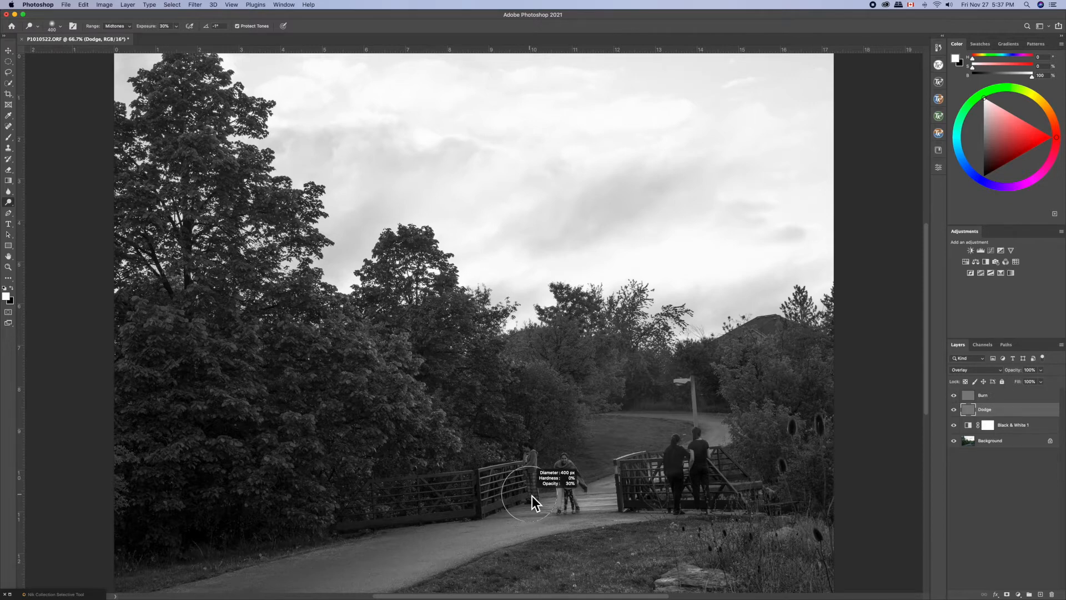
left_click_drag(532, 495, 547, 496)
left_click_drag(546, 495, 547, 495)
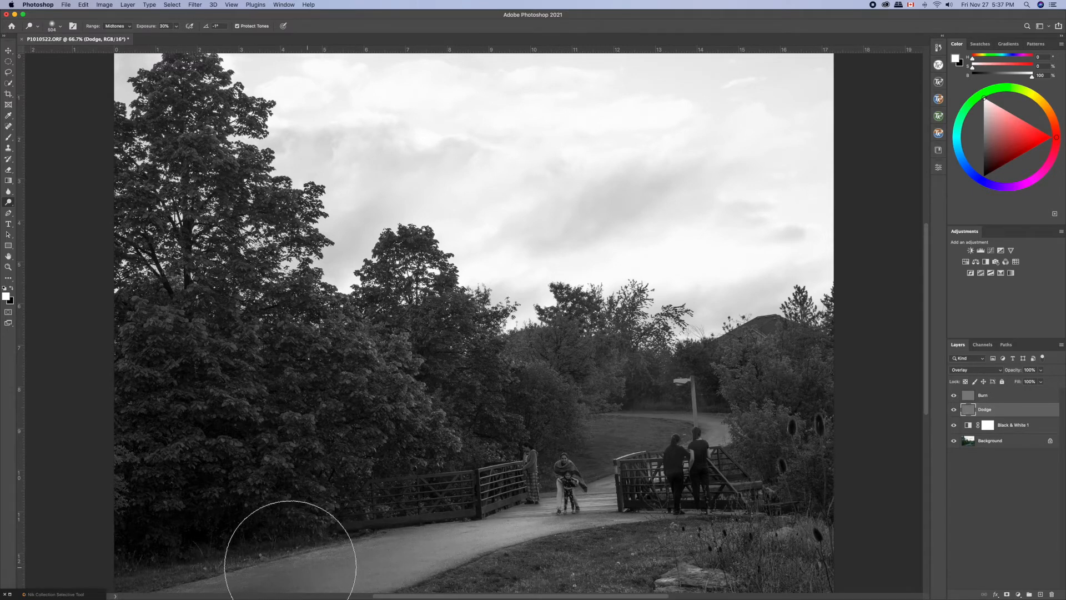
mouse_move(279, 559)
left_mouse_down()
mouse_move(381, 552)
mouse_move(488, 519)
mouse_move(570, 518)
mouse_move(614, 499)
mouse_move(515, 522)
mouse_move(507, 511)
mouse_move(602, 476)
left_mouse_up()
Reduce the brush to 100 px and dodge the bridge deck and the distant path near the lamp post
key("bracketleft")
key("bracketleft")
key("bracketleft")
key("bracketleft")
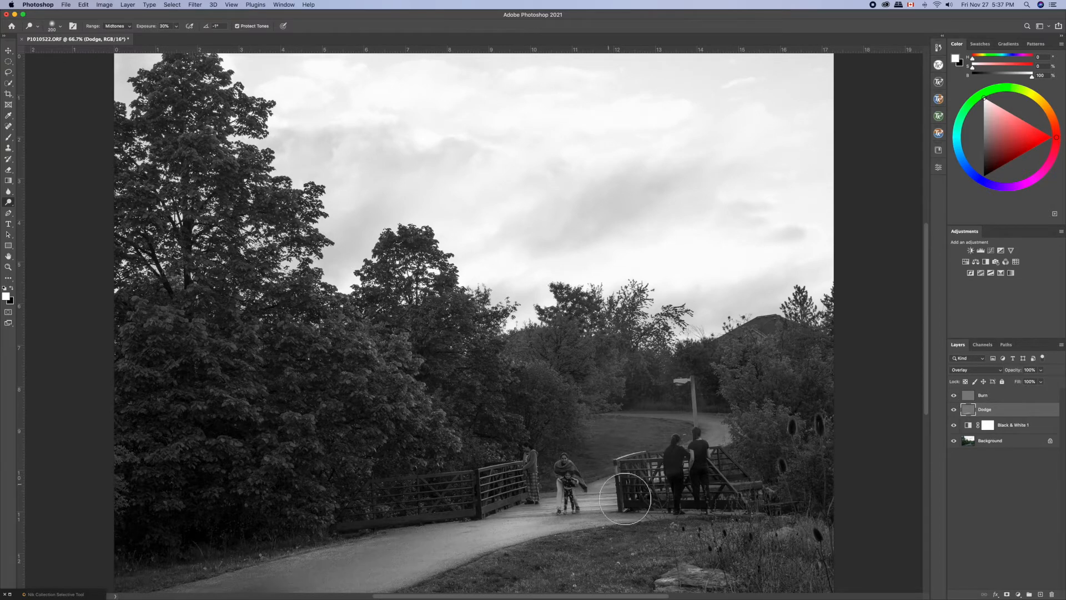
key("bracketleft")
key("bracketleft")
key("bracketleft")
key("bracketleft")
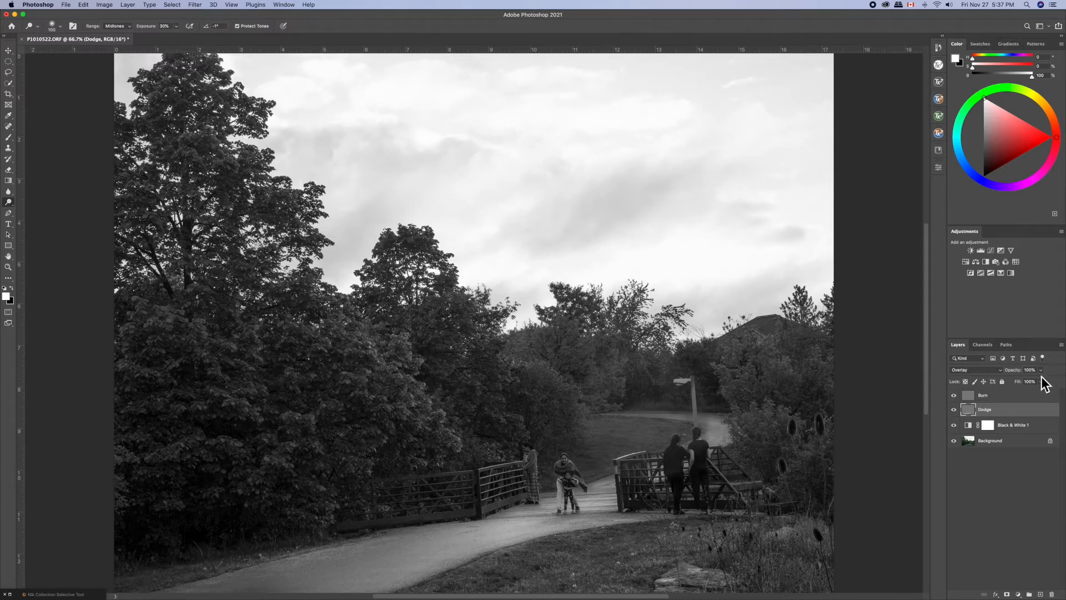
On the Burn layer, enlarge the brush to 700 px and darken the surrounding trees using the Burn tool at 10% exposure
left_click(971, 396)
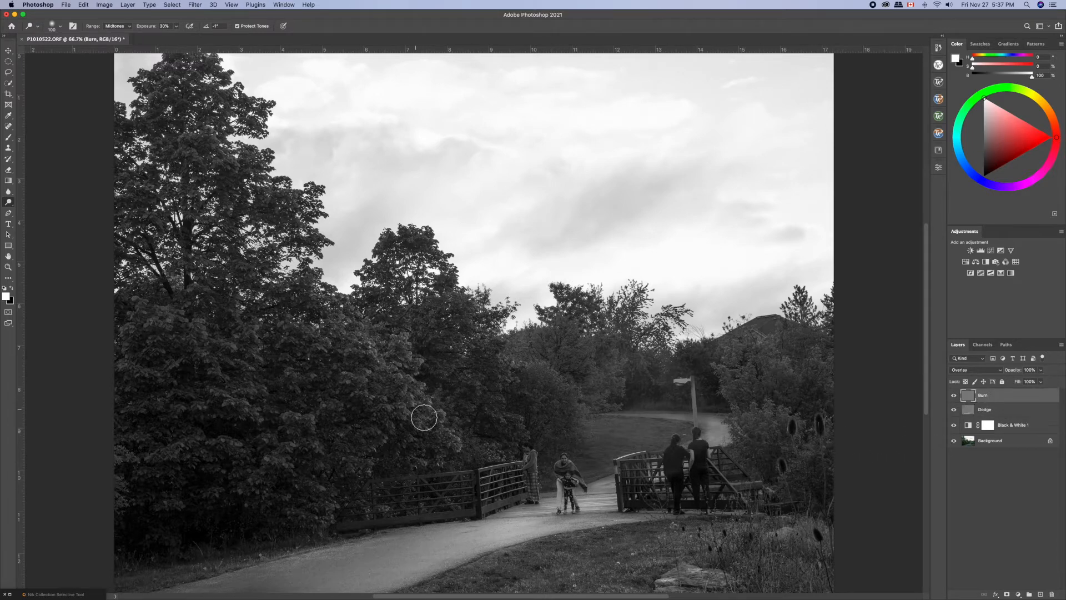
key("bracketright")
key("bracketright")
key("bracketright")
key("bracketright")
key("bracketright")
key("bracketright")
key("bracketright")
key("bracketright")
key("bracketright")
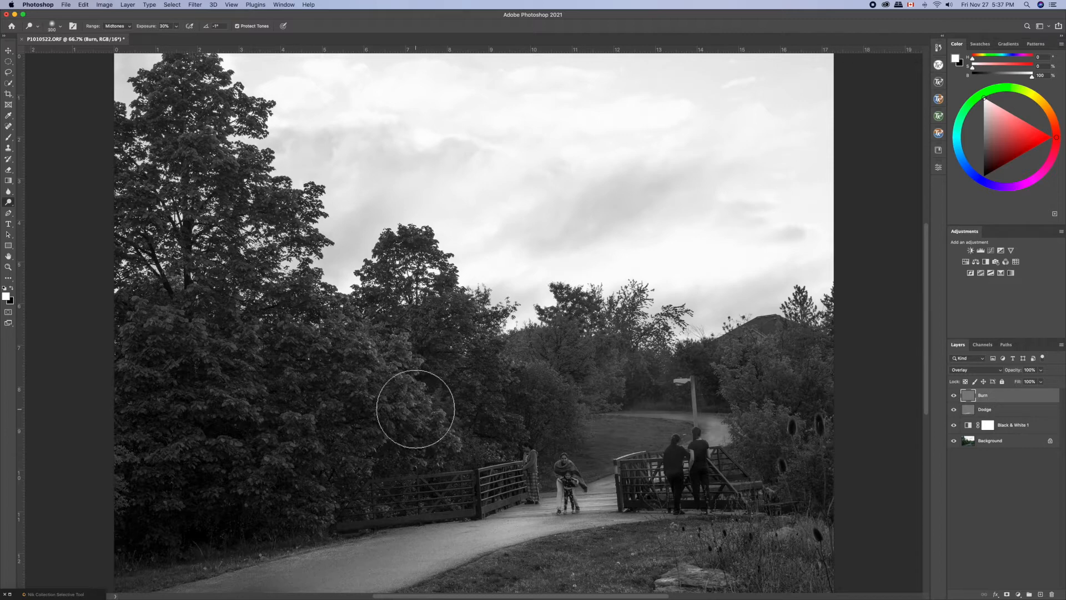
key("bracketright")
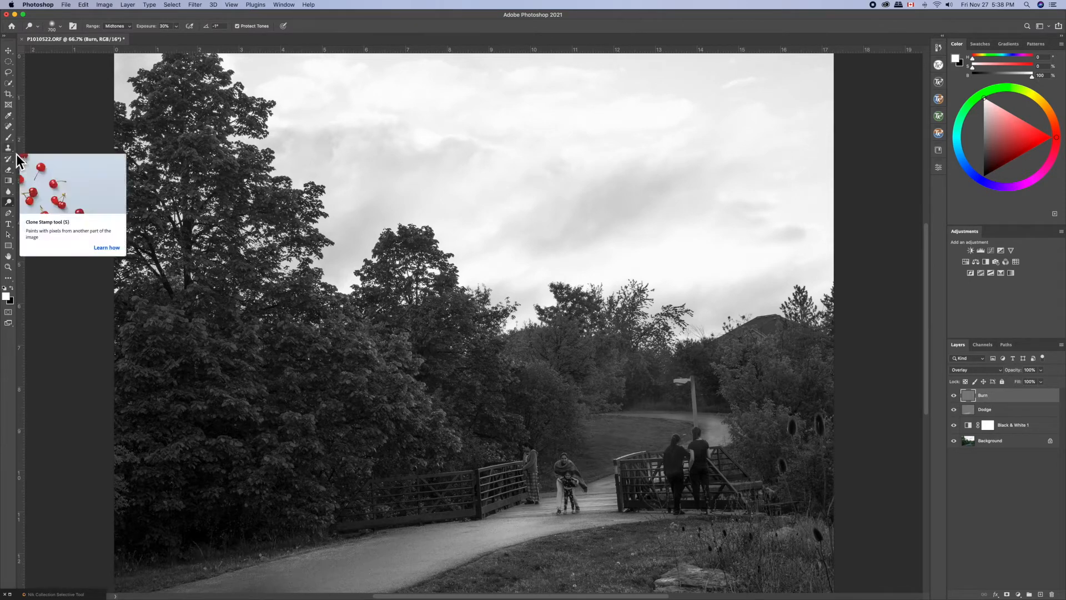
right_click(12, 203)
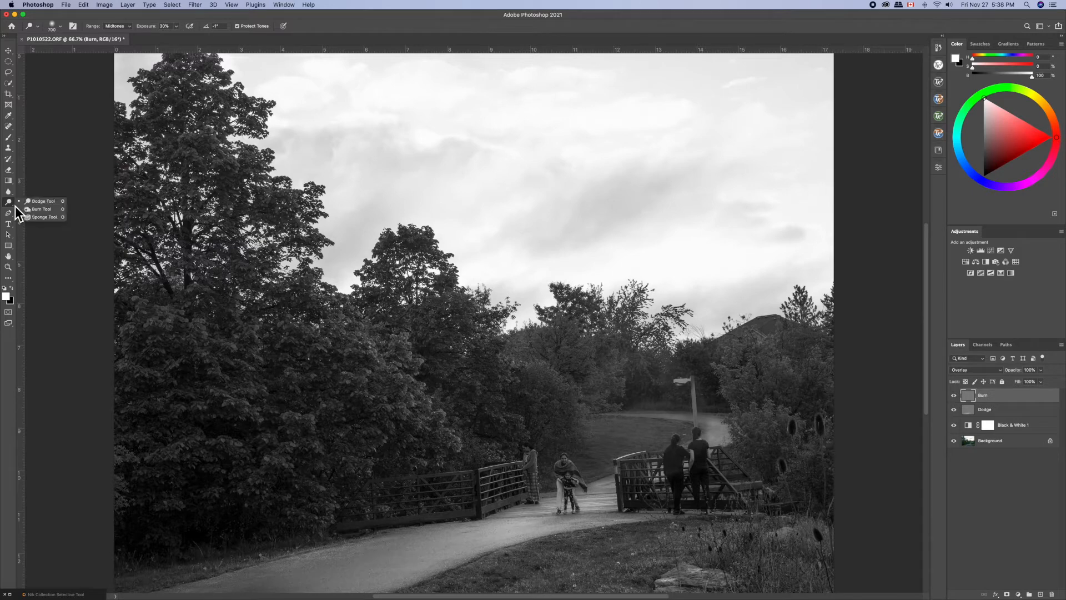
left_click(48, 212)
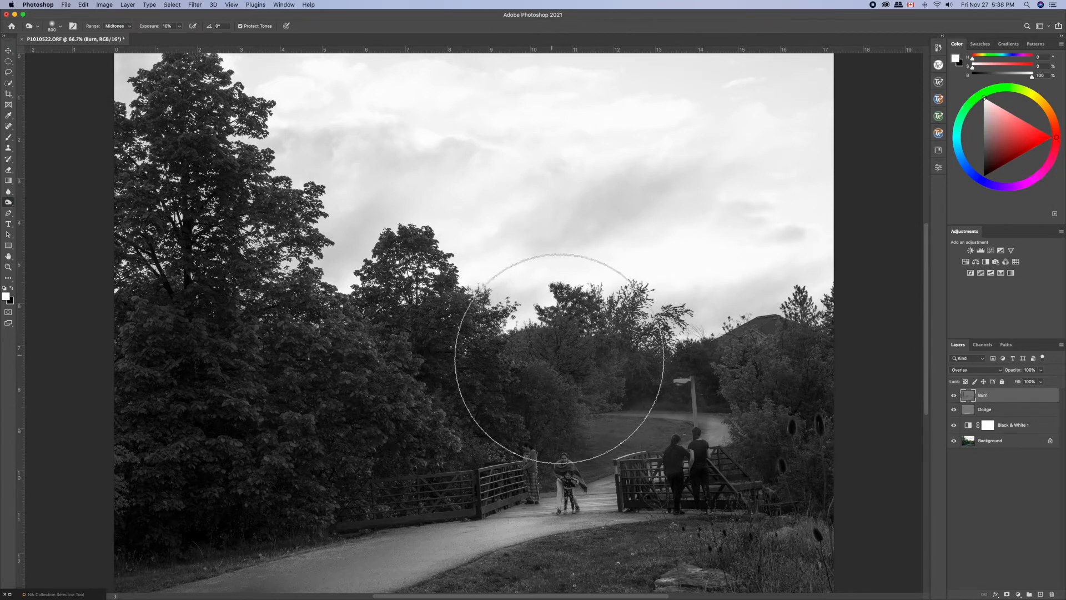
Return to the Dodge tool and lighten the path and bridge area around the people, reducing the brush to 500 px
right_click(8, 202)
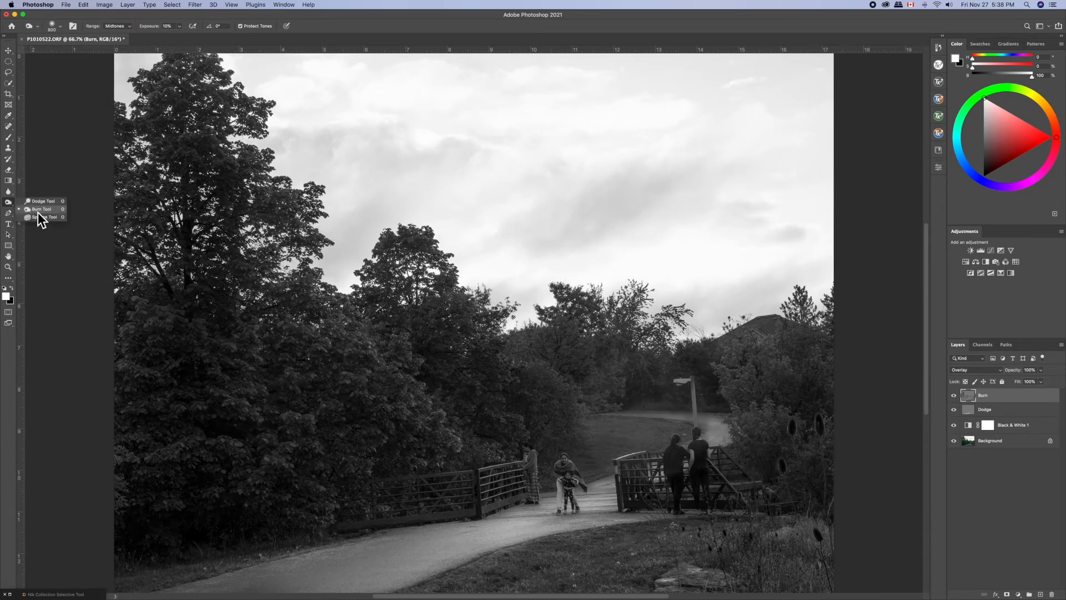
left_click(36, 202)
mouse_move(305, 583)
left_mouse_down()
mouse_move(340, 571)
mouse_move(266, 566)
mouse_move(214, 583)
mouse_move(233, 582)
mouse_move(144, 562)
mouse_move(247, 597)
mouse_move(293, 572)
left_mouse_up()
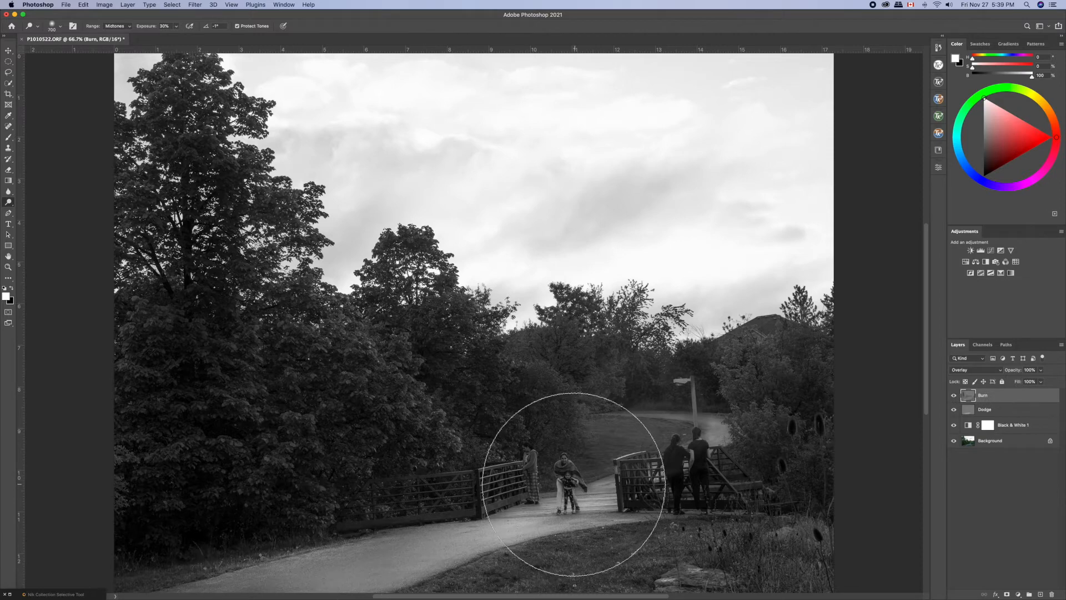
key("bracketleft")
key("bracketleft")
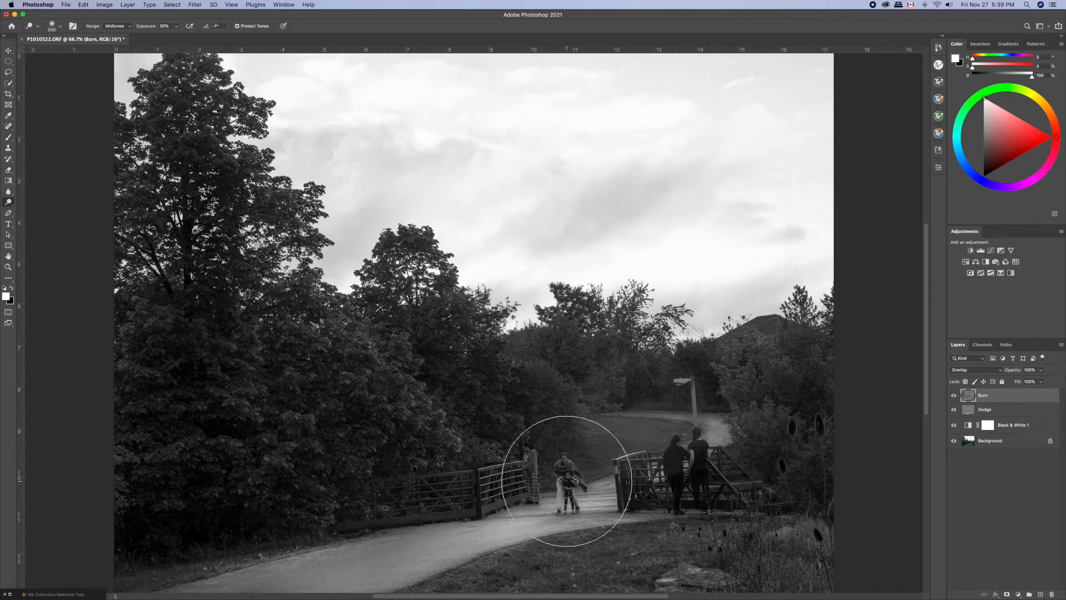
mouse_move(562, 468)
left_mouse_down()
mouse_move(562, 461)
mouse_move(559, 491)
mouse_move(576, 483)
mouse_move(564, 506)
mouse_move(704, 517)
left_mouse_up()
Group the Dodge and Burn layers and toggle the group's visibility to compare before and after
key("super+g")
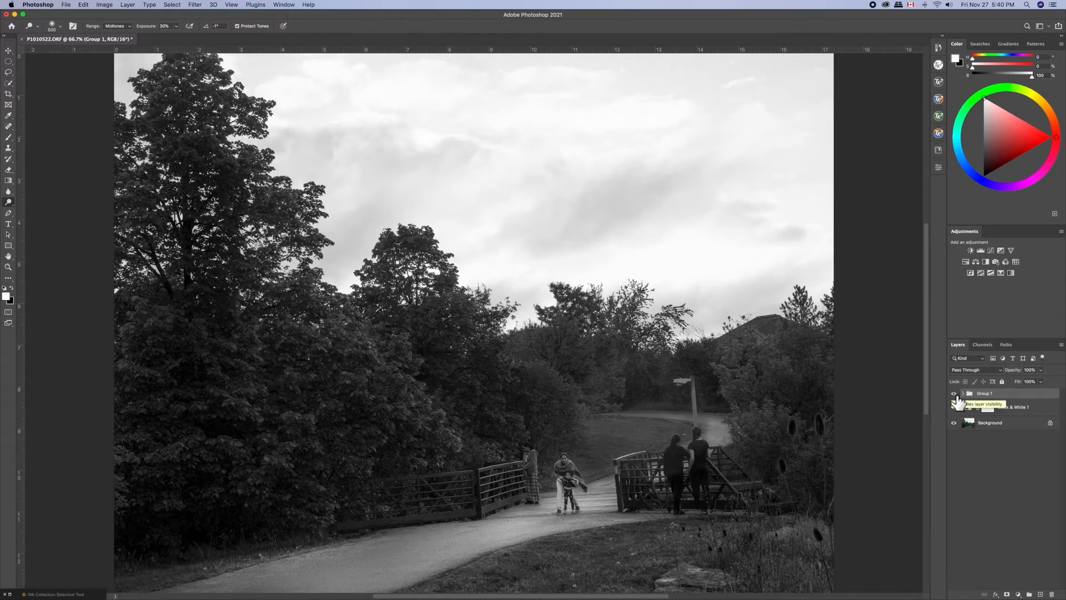
left_click(954, 394)
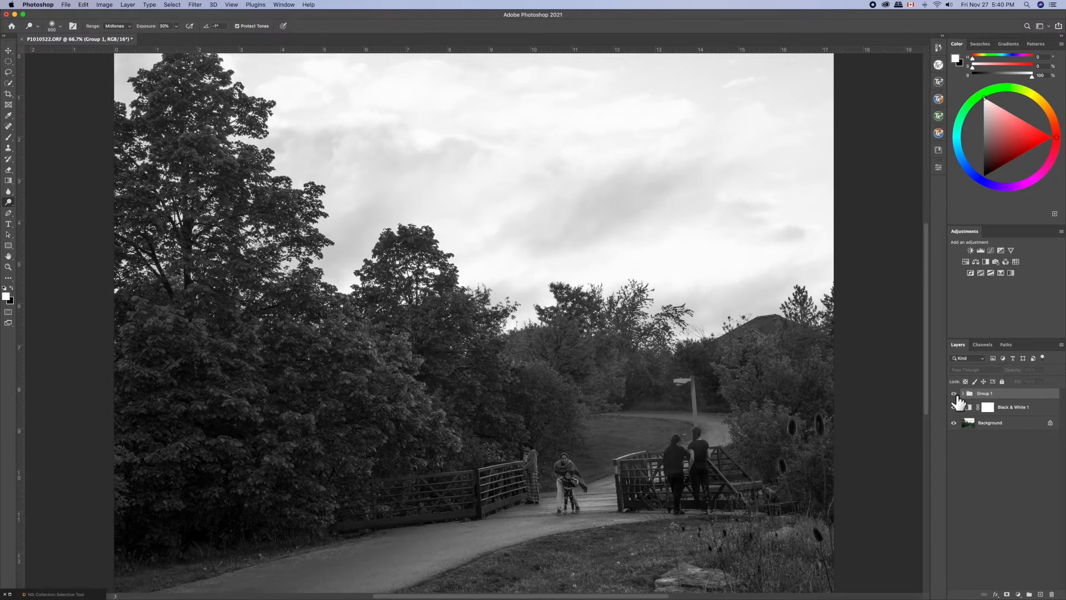
left_click(954, 394)
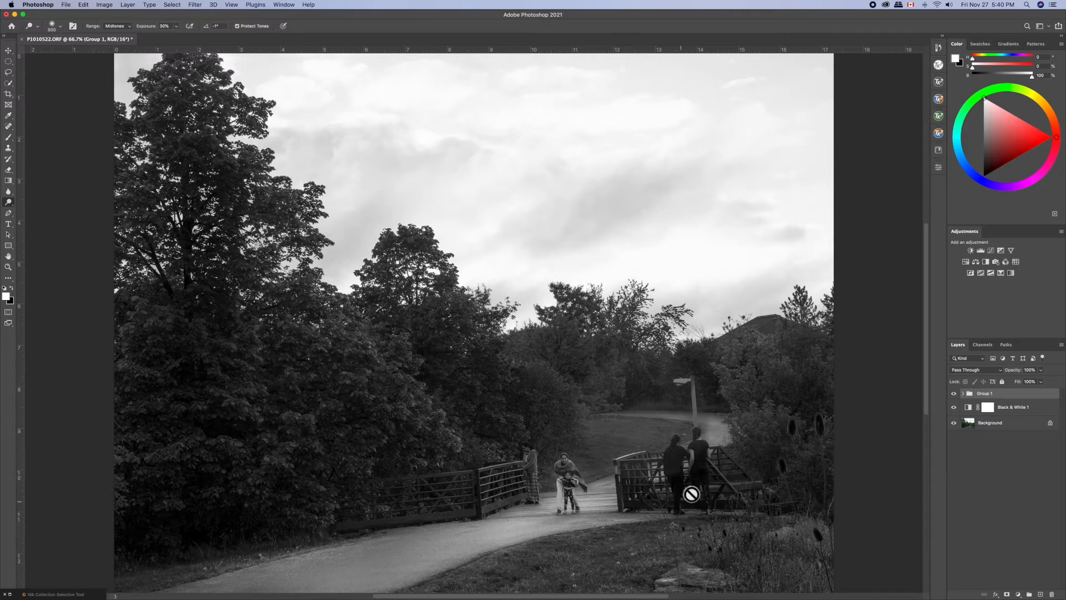
Expand the group, burn the grass in the photo's lower-right corner on the Burn layer, and compare with the group hidden
left_click(963, 393)
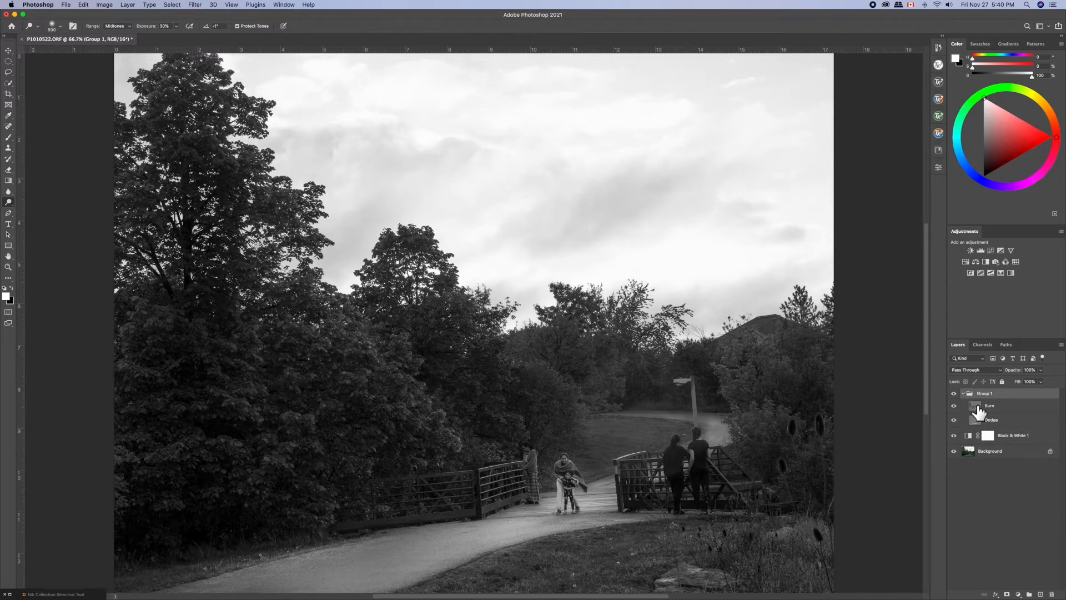
left_click(971, 407)
right_click(12, 204)
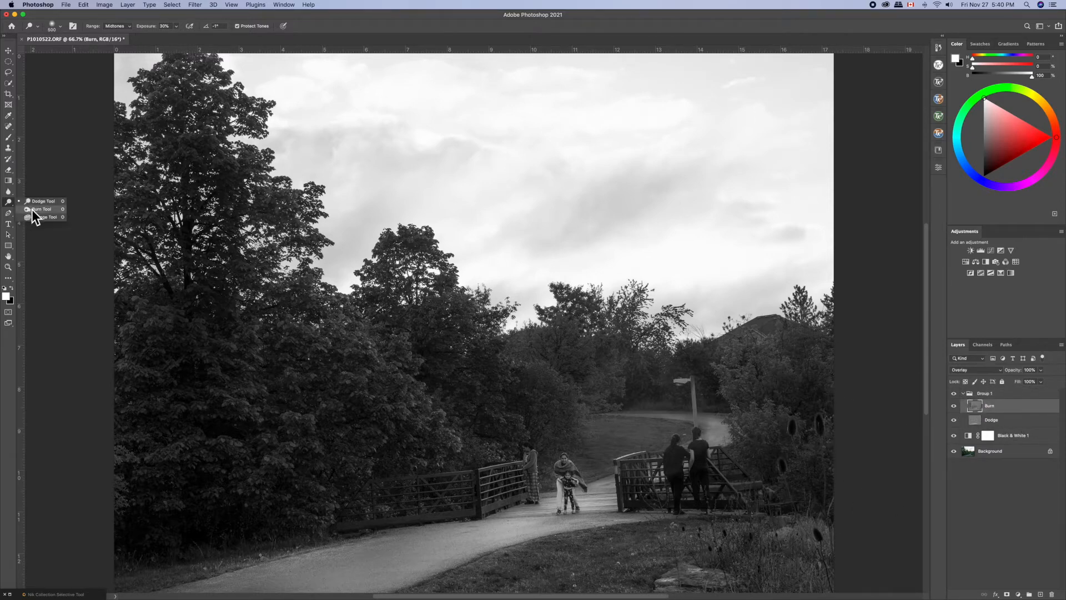
left_click(41, 208)
mouse_move(759, 557)
left_mouse_down()
mouse_move(634, 555)
mouse_move(528, 571)
mouse_move(752, 568)
mouse_move(573, 573)
mouse_move(475, 594)
mouse_move(777, 577)
mouse_move(664, 580)
mouse_move(715, 537)
mouse_move(705, 465)
mouse_move(695, 514)
mouse_move(722, 457)
mouse_move(709, 487)
mouse_move(710, 460)
mouse_move(810, 493)
mouse_move(842, 598)
left_mouse_up()
mouse_move(845, 597)
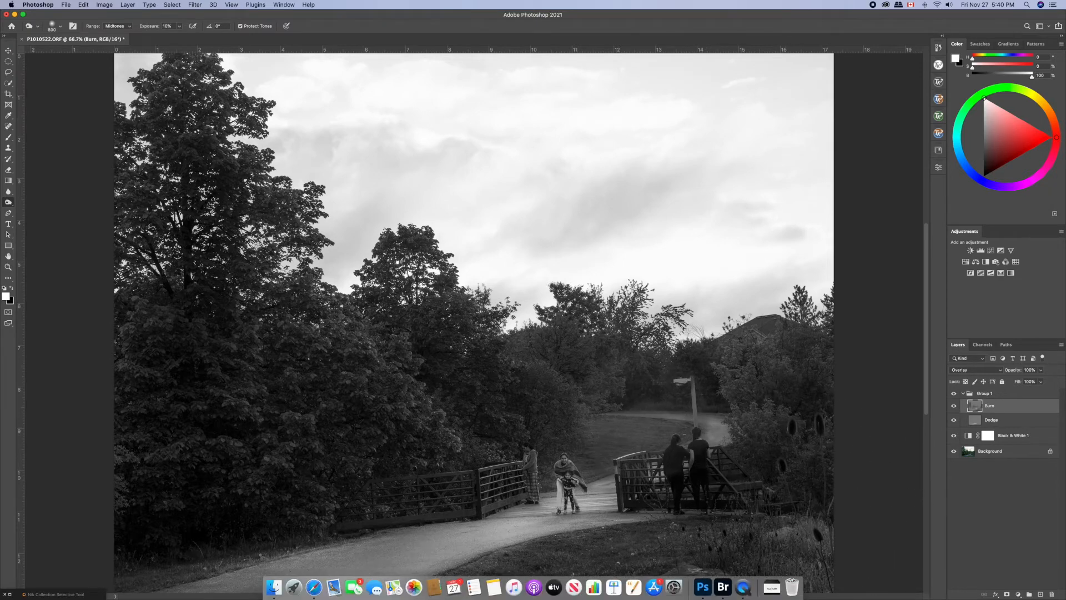
left_click(955, 405)
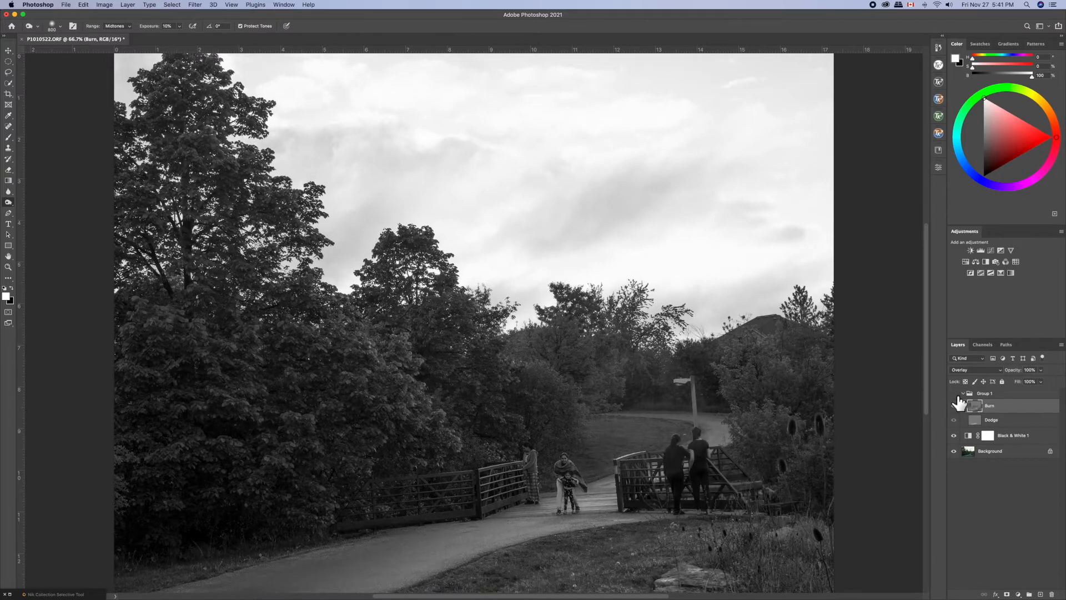
left_click(954, 394)
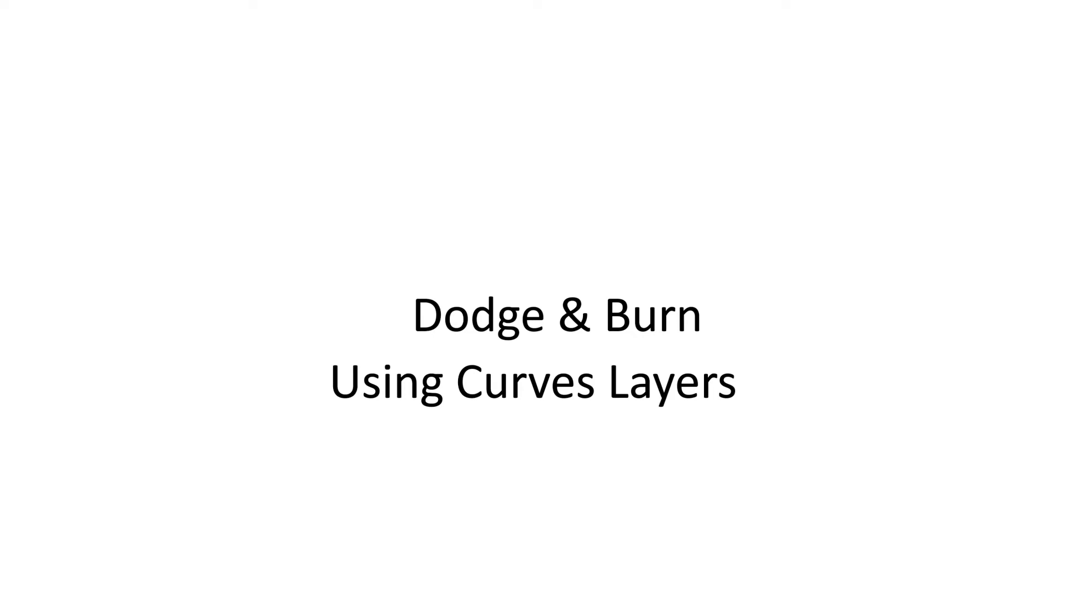
Switch to Photoshop and add a Curves adjustment layer above the Background, collapsing its properties
mouse_move(556, 598)
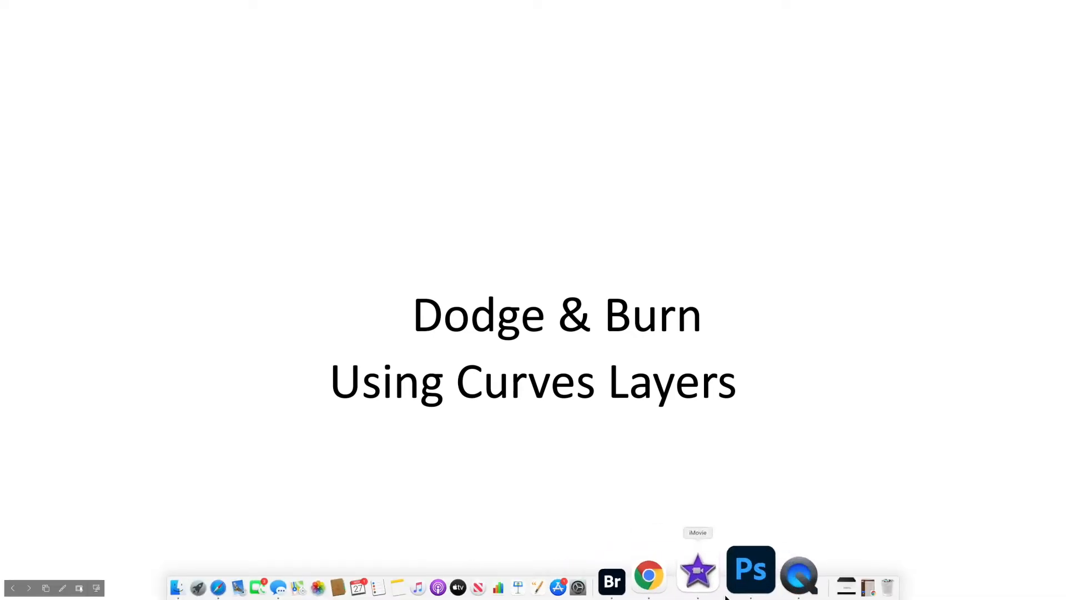
left_click(735, 580)
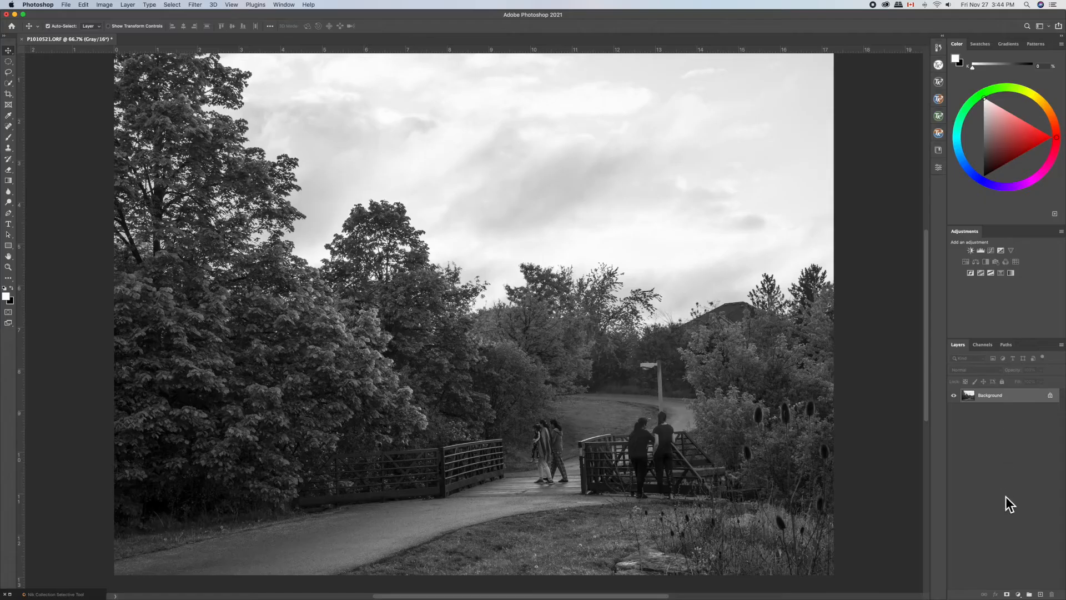
left_click(1018, 594)
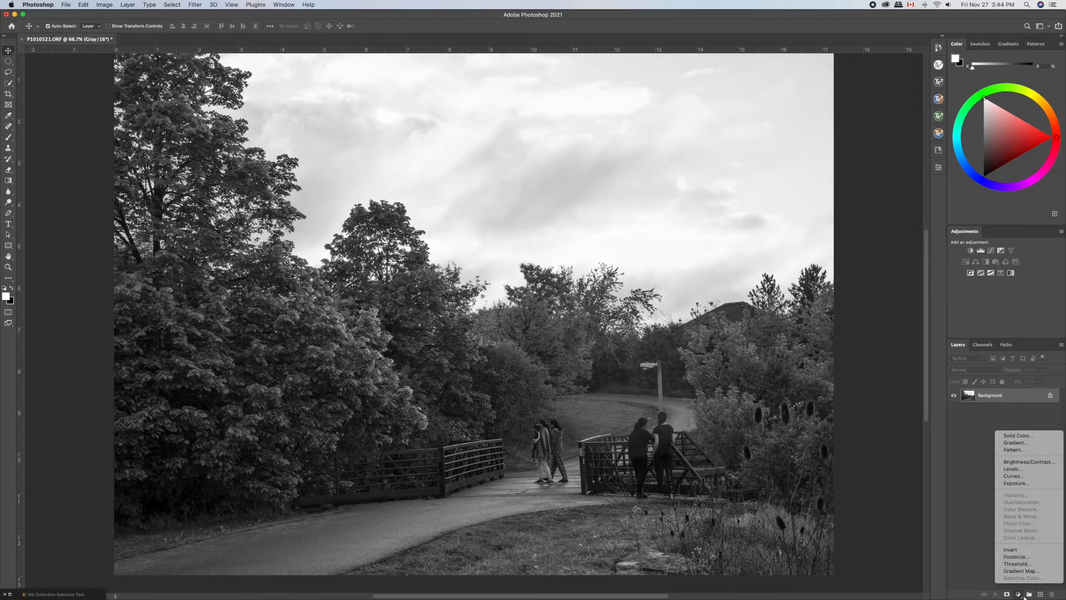
left_click(1018, 477)
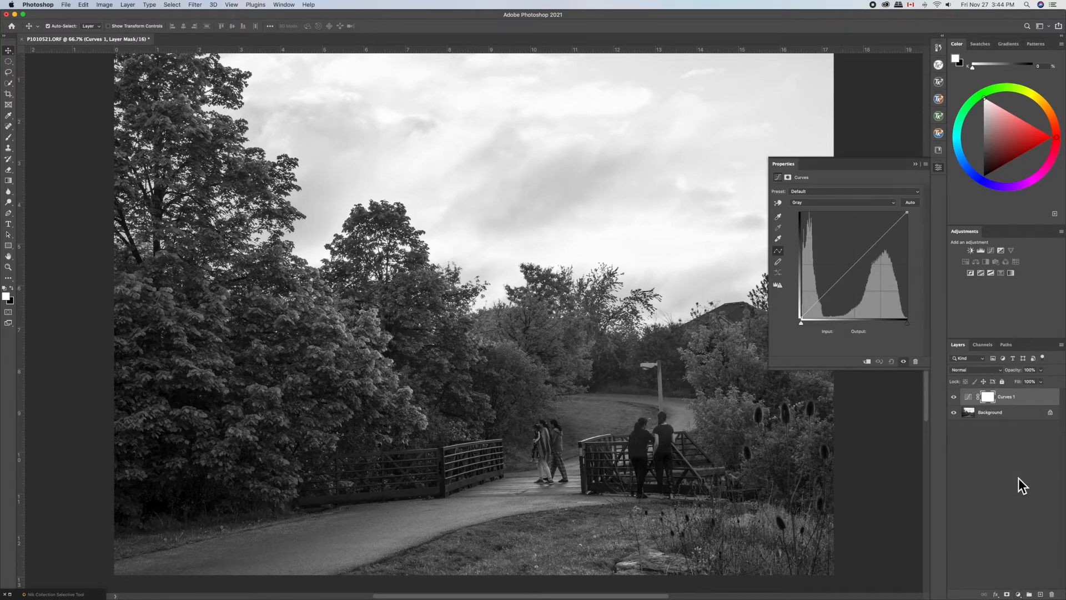
left_click(920, 165)
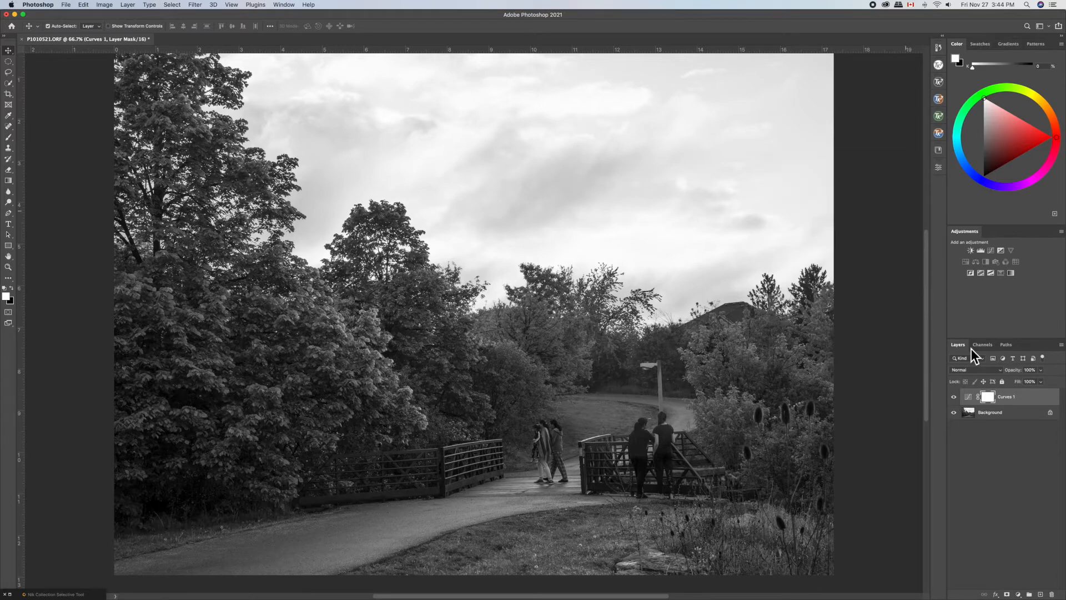
Add a second Curves adjustment layer above the existing one and collapse its properties
left_click(1019, 594)
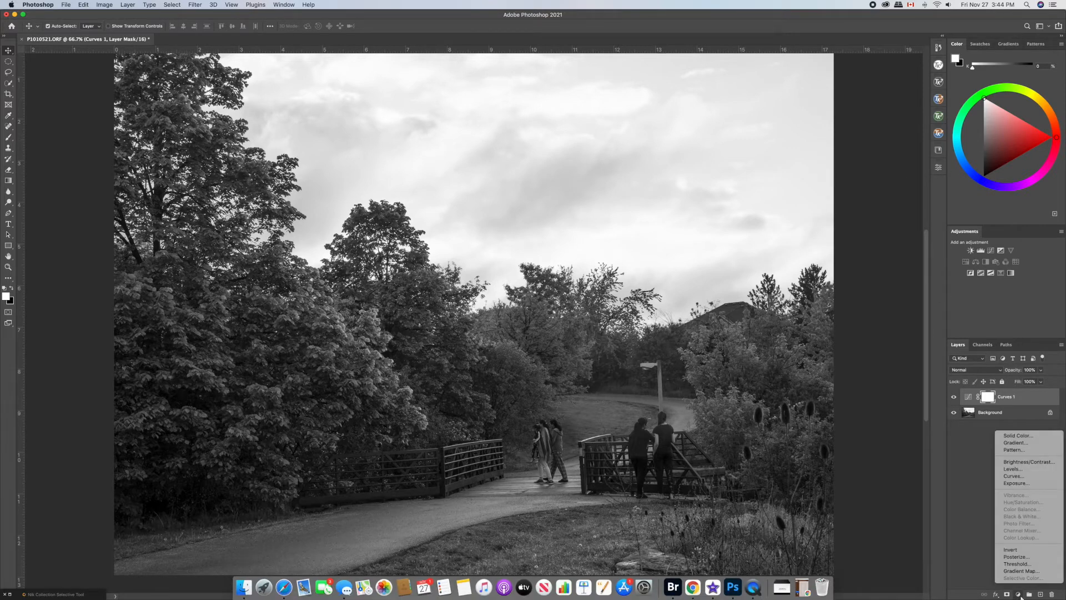
left_click(1015, 477)
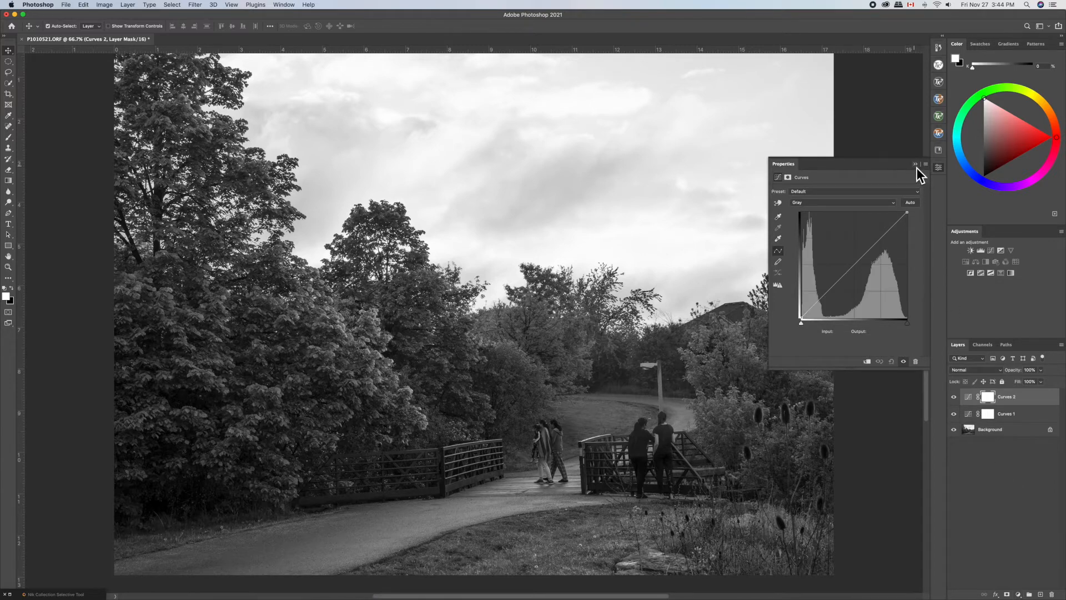
left_click(915, 164)
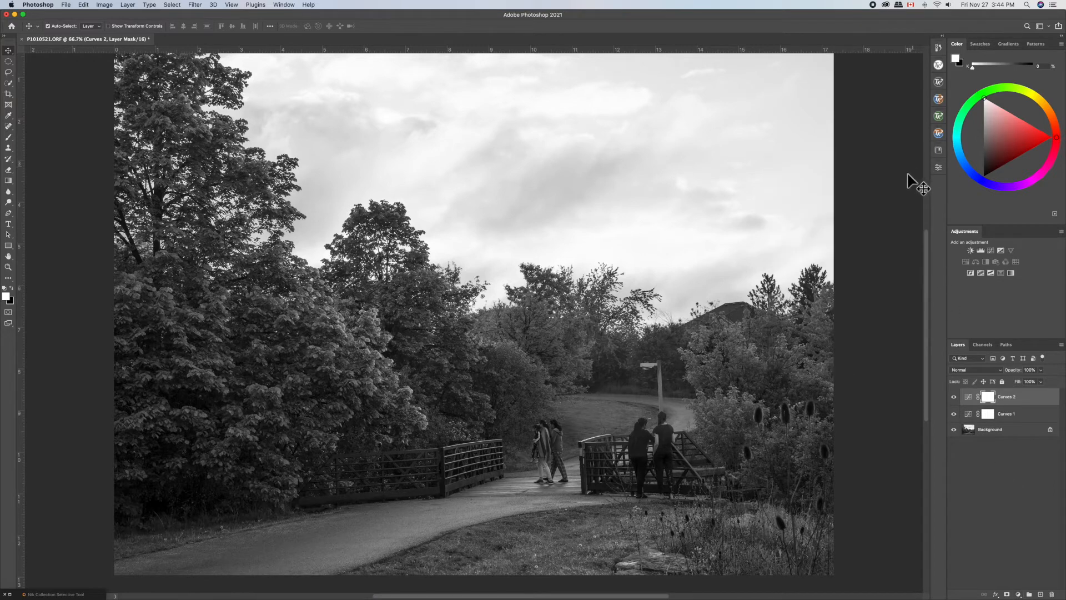
Rename the lower Curves layer as Dodge and the upper Curves layer as Burn
left_click(1013, 424)
double_click(1007, 414)
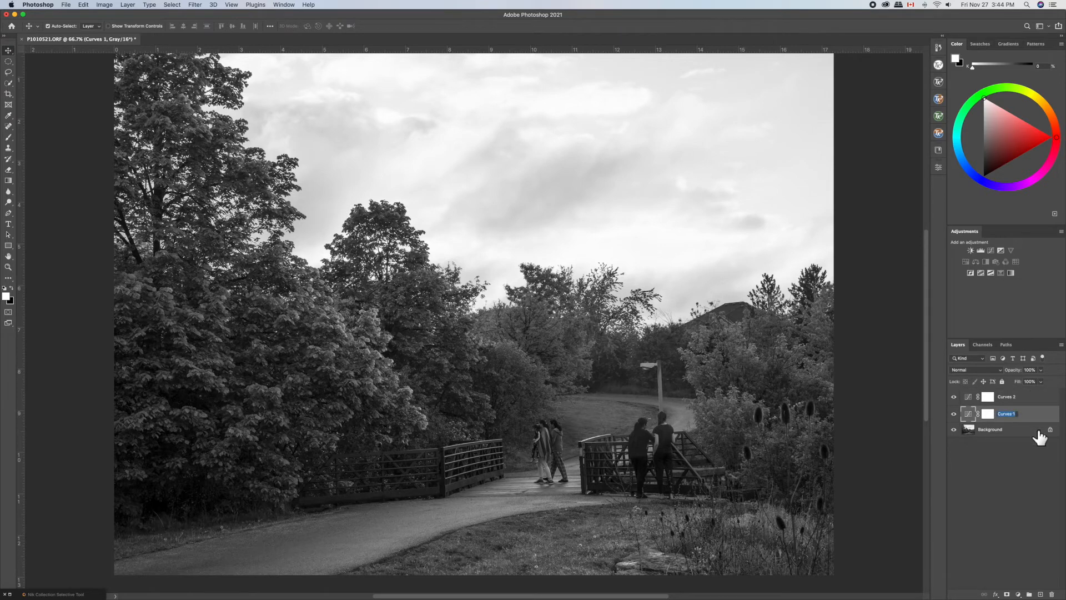
type("Dodge")
key("Return")
double_click(1006, 398)
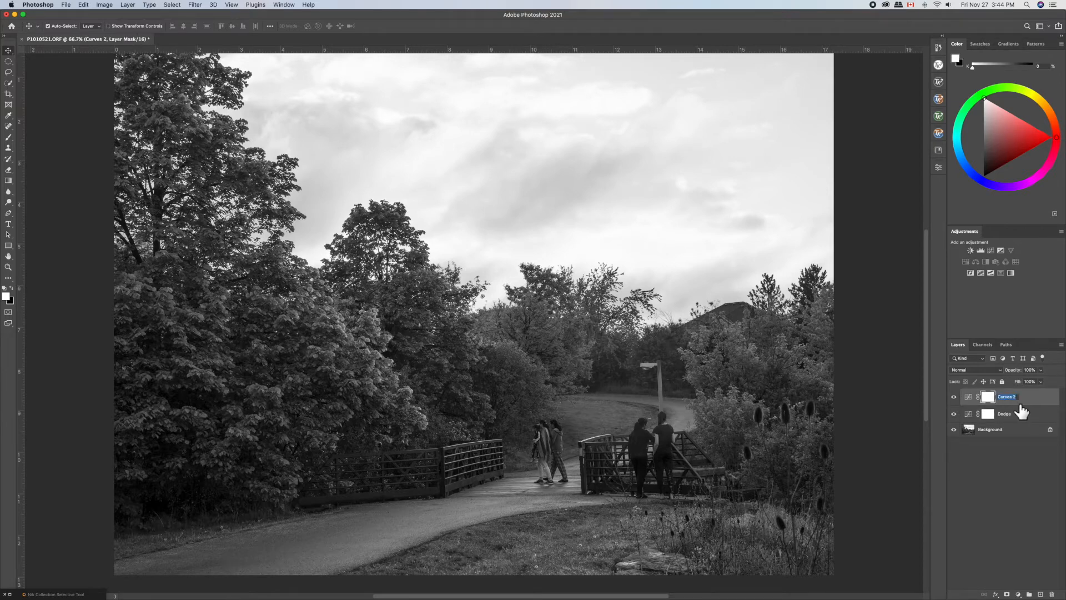
type("Burn")
key("Return")
Open the Dodge layer's curve and pull its midpoint slightly below the diagonal to lighten the midtones
left_click(988, 417)
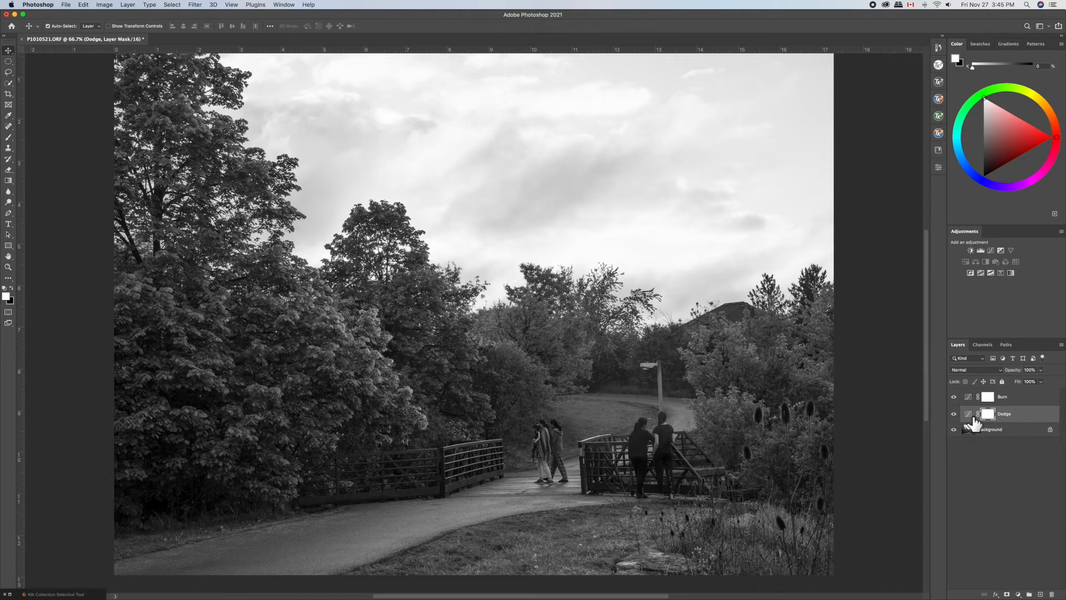
double_click(968, 414)
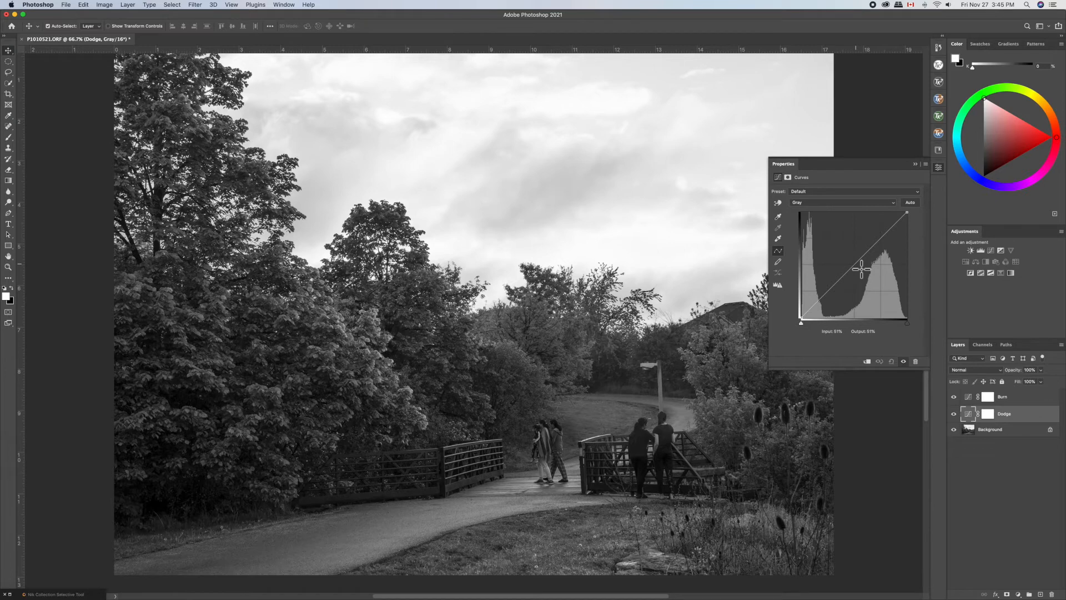
left_click_drag(861, 269, 859, 282)
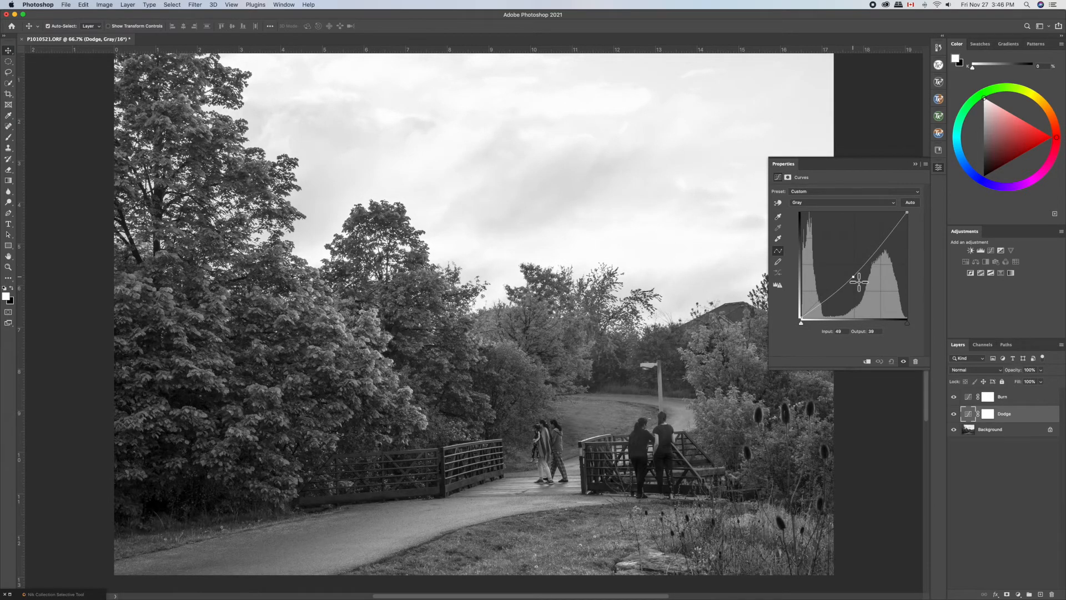
left_click_drag(859, 282, 858, 284)
Raise the midpoint of the Burn layer's curve to input 45, output about 59, then collapse the curve properties
left_click(978, 398)
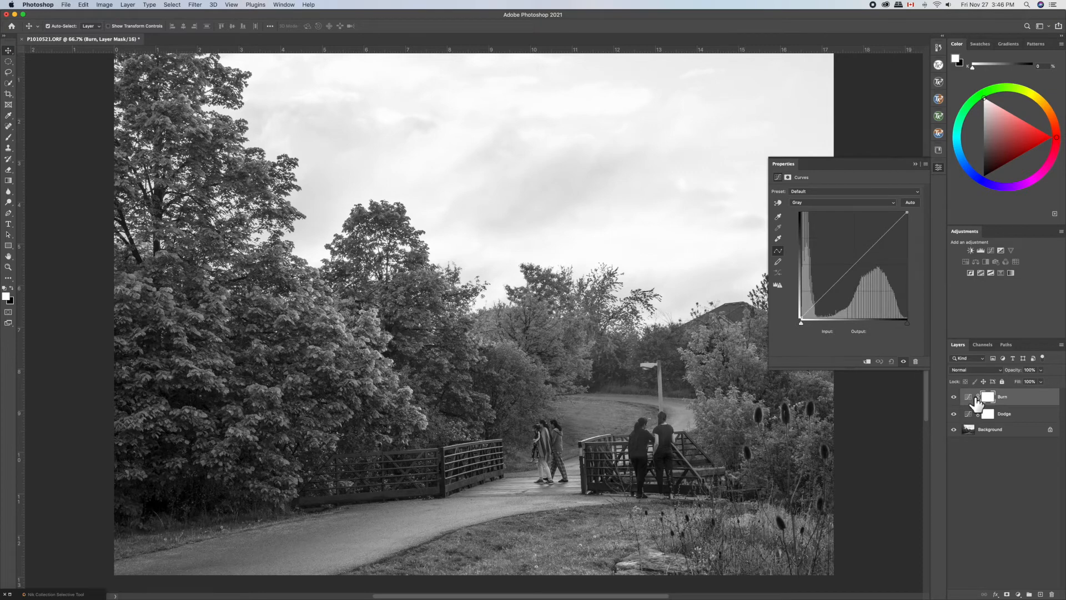
mouse_move(857, 266)
left_mouse_down()
mouse_move(852, 221)
mouse_move(855, 259)
left_mouse_up()
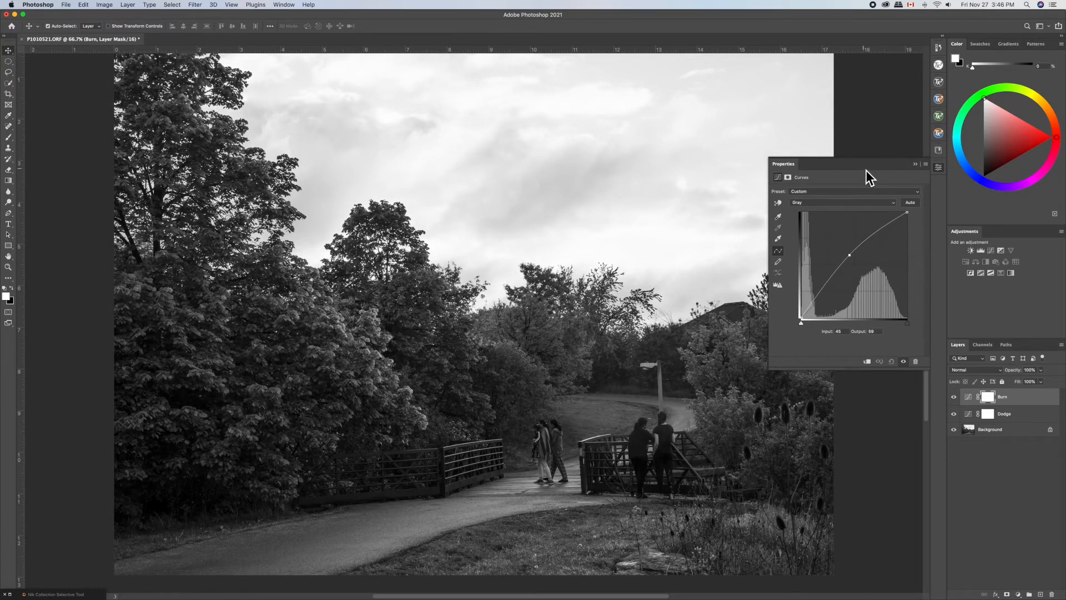
left_click(916, 164)
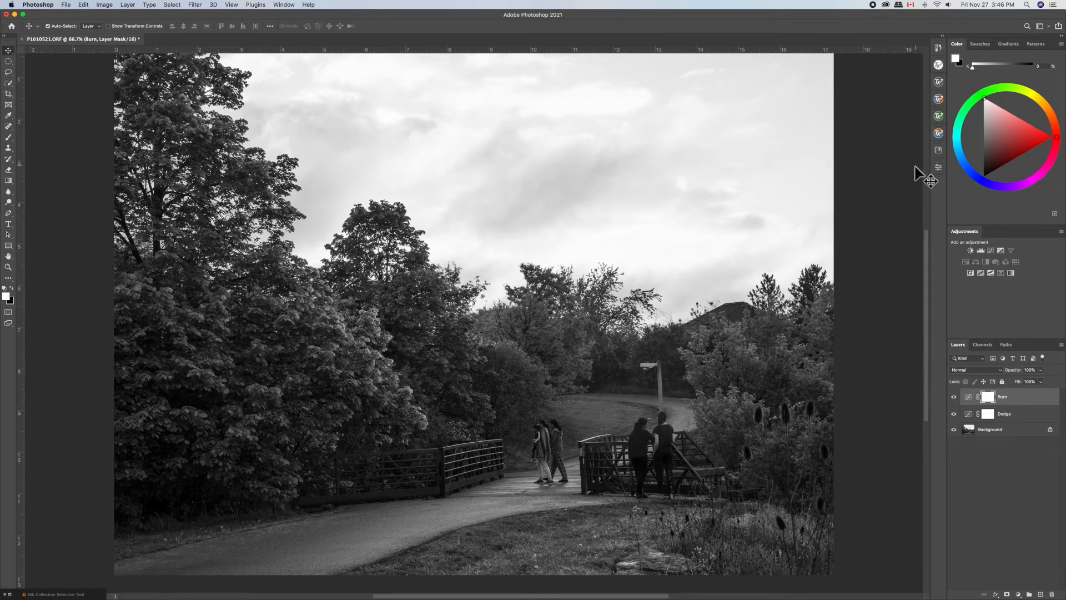
Invert the layer masks of both the Dodge and Burn layers to black
left_click(972, 418)
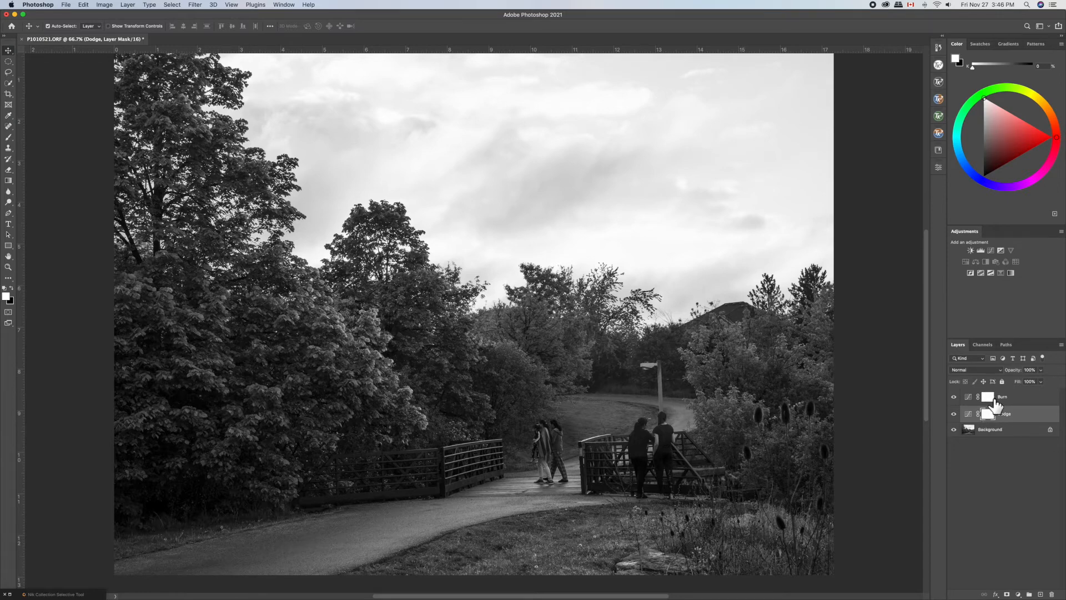
left_click_drag(998, 424, 994, 415)
key("super+i")
left_click(994, 408)
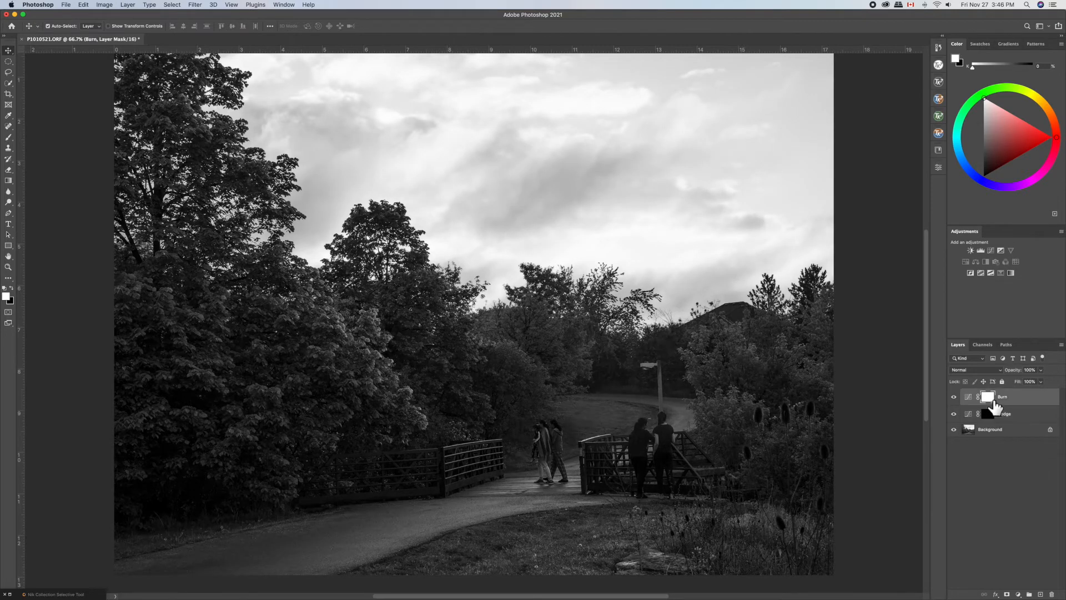
key("super+i")
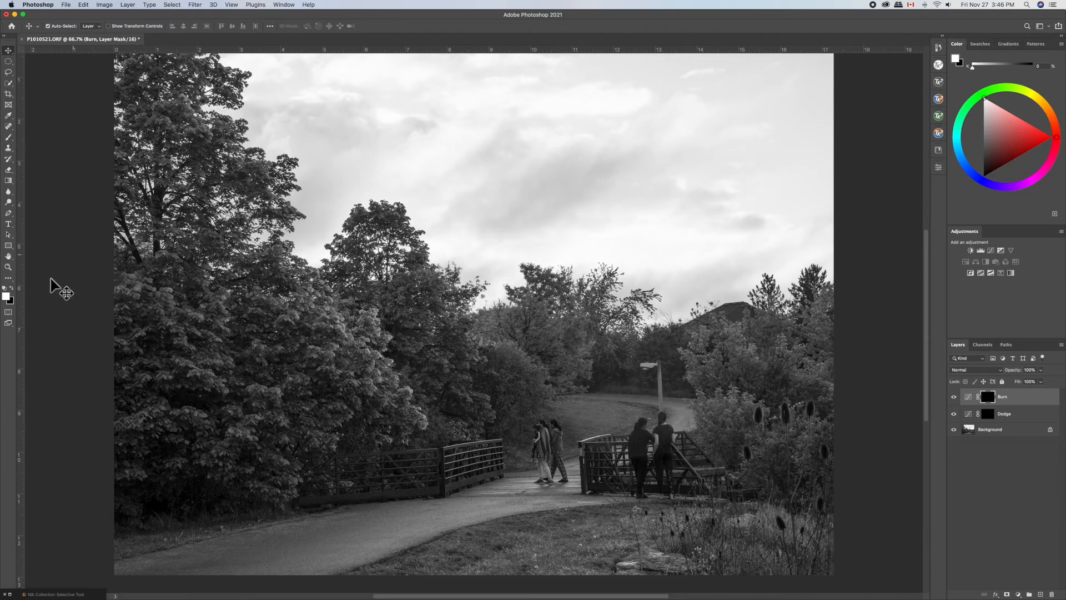
Check that the foreground colour is white, then set up the Brush tool with 18% opacity and a 250 px size
left_click(7, 297)
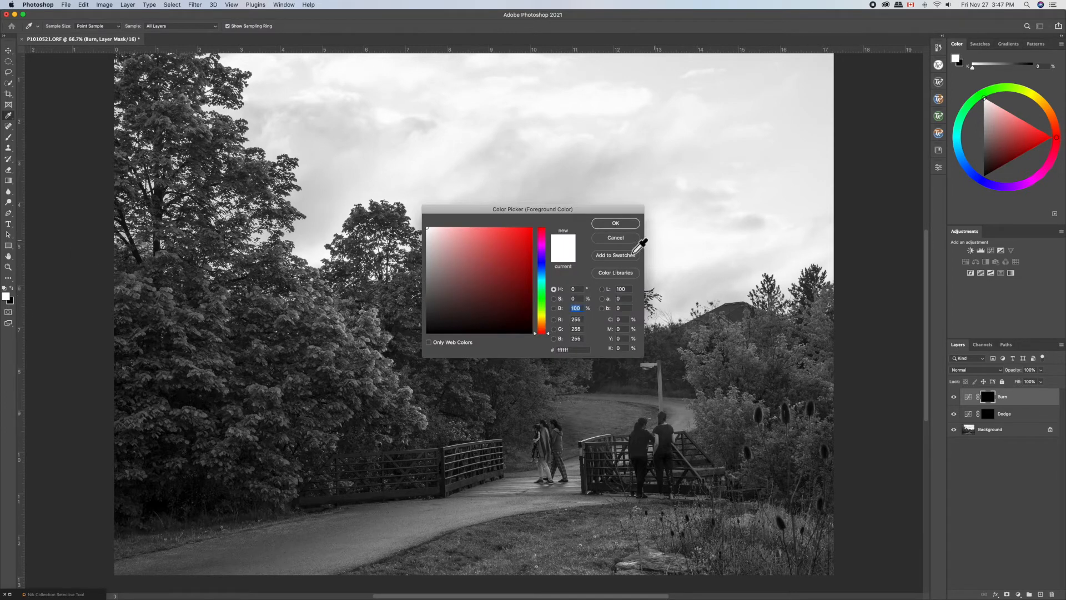
left_click(615, 239)
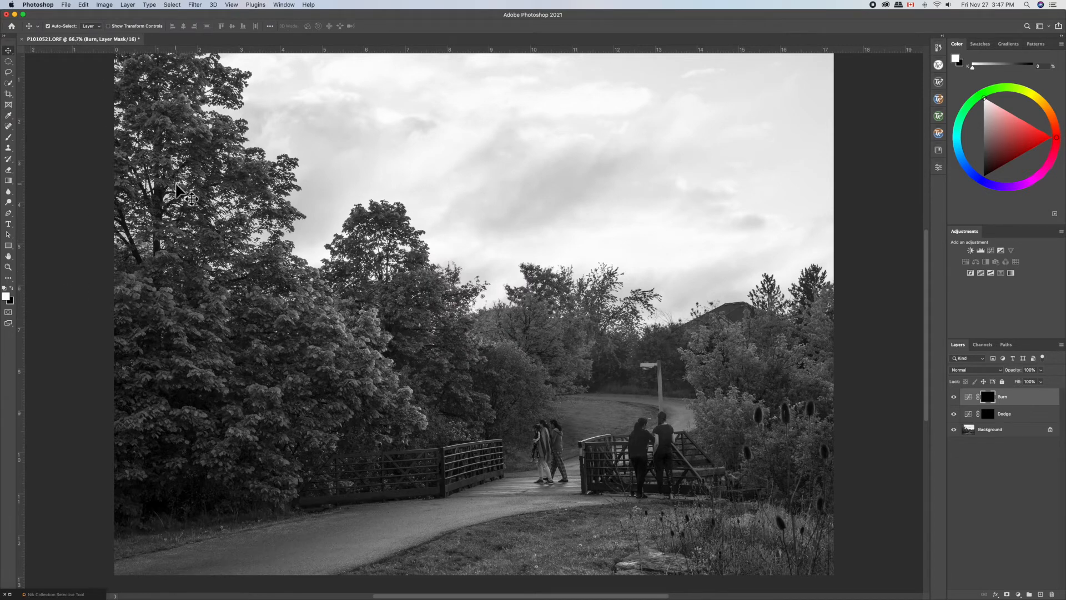
key("b")
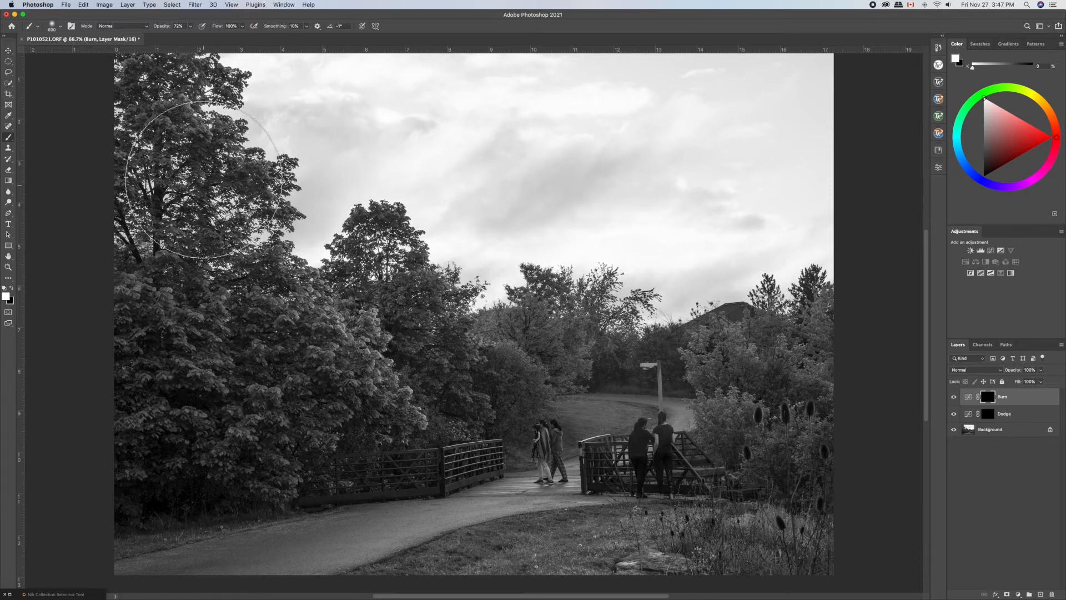
left_click_drag(168, 33, 156, 34)
left_click_drag(137, 26, 142, 26)
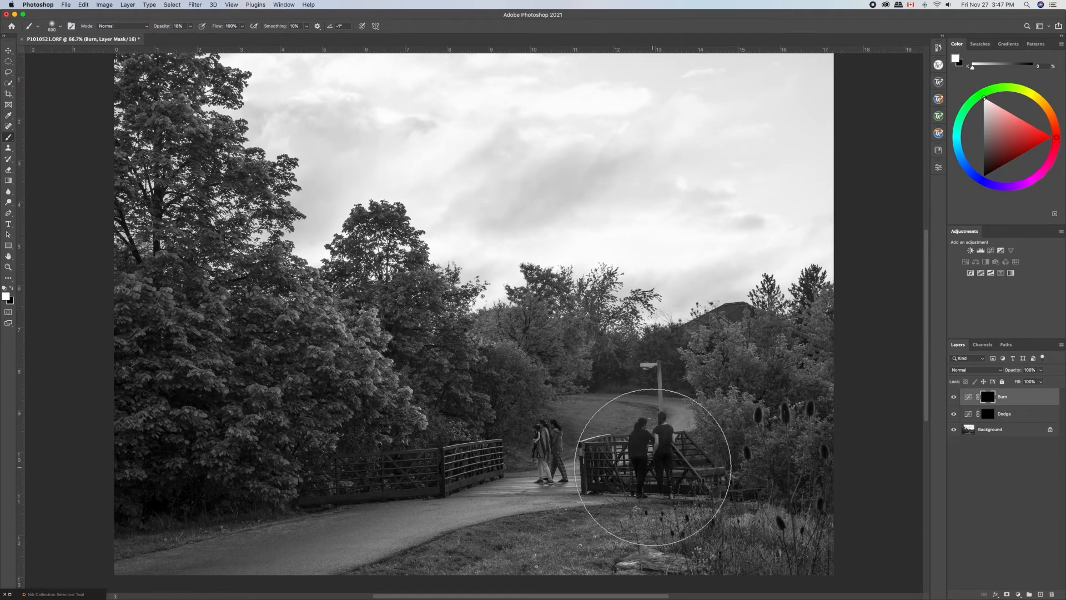
key("bracketleft")
key("bracketleft")
key("bracketleft")
key("bracketleft")
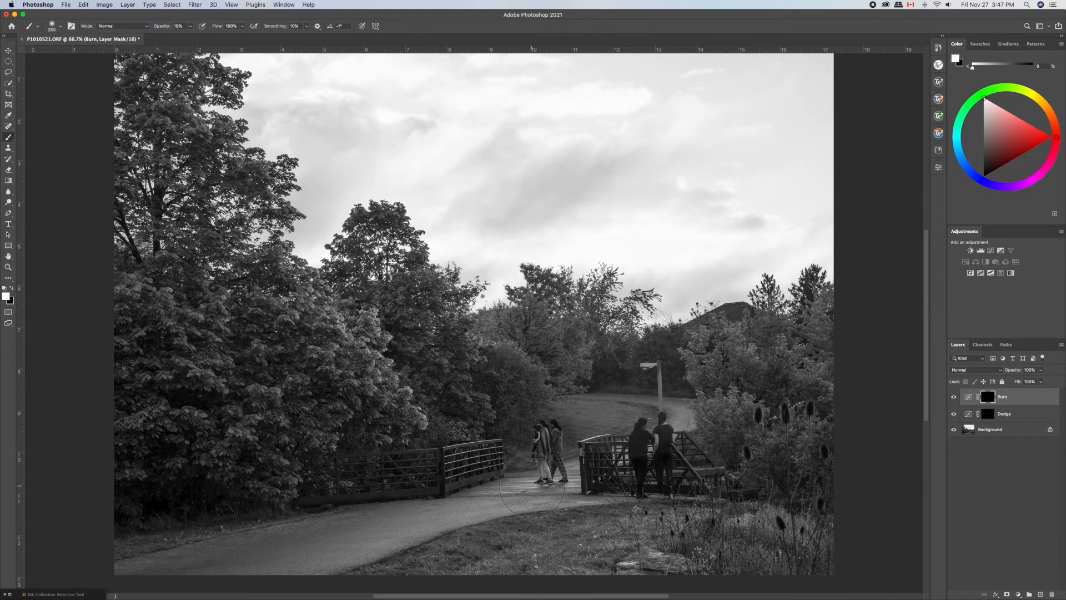
Paint white on the Dodge layer's mask to lighten the path and bridge area, reducing the brush to 175 px
left_click(988, 415)
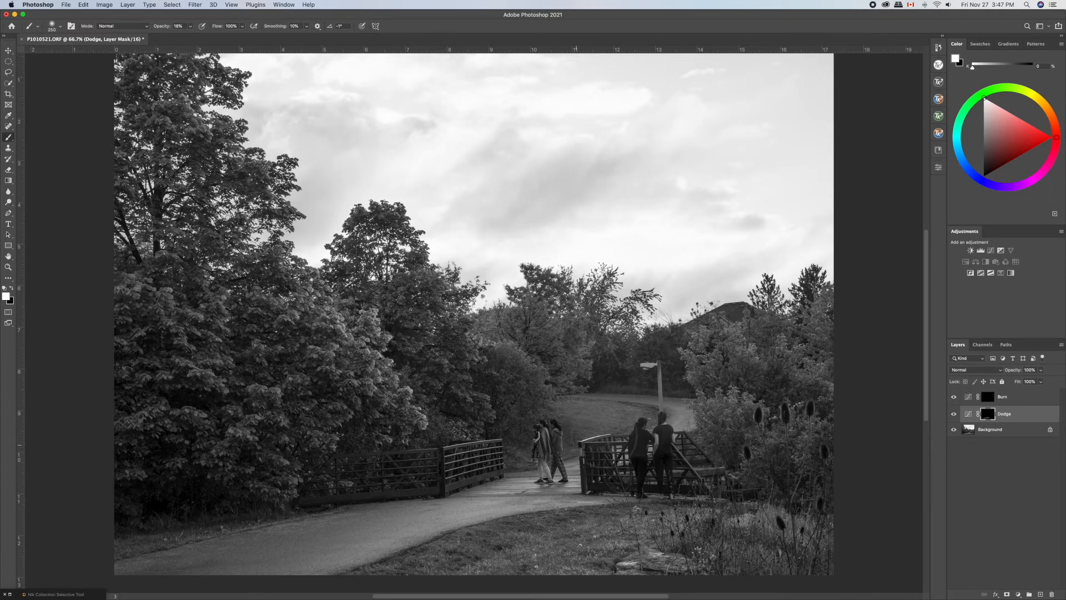
key("bracketleft")
key("bracketleft")
Enlarge the brush and paint on the Burn layer's mask to darken the trees and path edge on the photo's left side
left_click(992, 400)
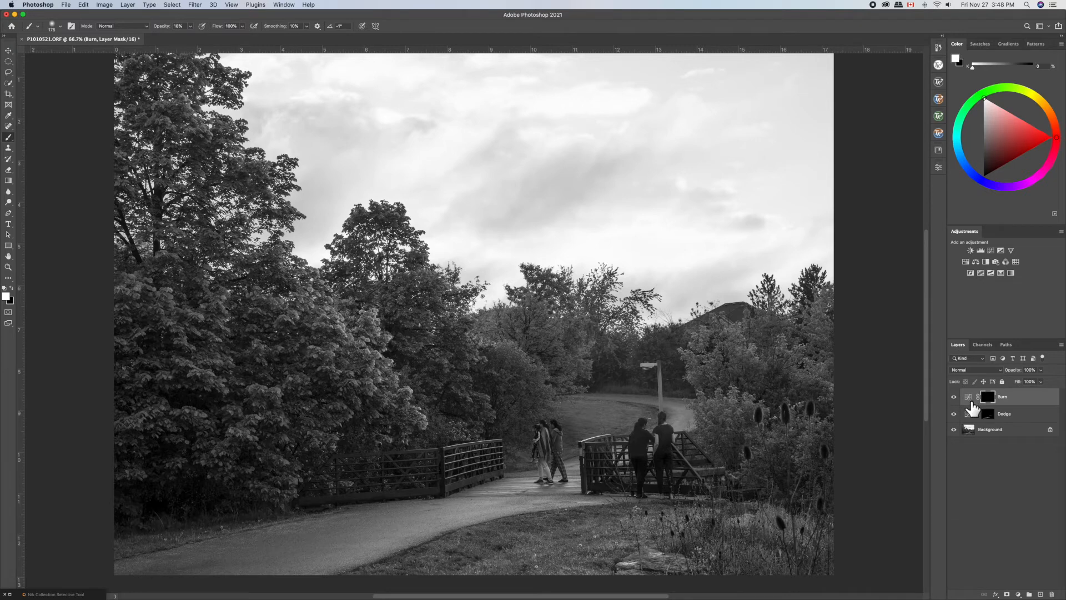
key("bracketright")
key("bracketright")
key("bracketright")
key("bracketright")
key("bracketright")
key("bracketright")
key("bracketright")
key("bracketright")
key("bracketright")
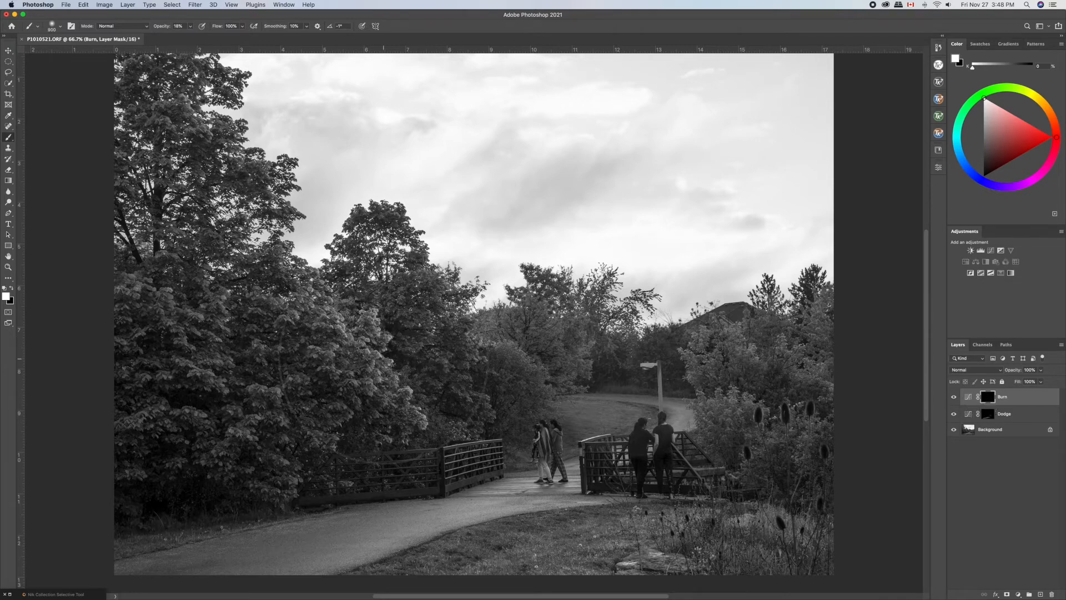
mouse_move(198, 282)
left_mouse_down()
mouse_move(202, 441)
mouse_move(264, 357)
mouse_move(356, 316)
mouse_move(292, 367)
mouse_move(195, 178)
mouse_move(219, 368)
mouse_move(313, 503)
mouse_move(642, 594)
mouse_move(330, 553)
left_mouse_up()
Reduce the brush to 500 px and burn the foreground grass up towards the bridge on the Burn mask
key("bracketleft")
key("bracketleft")
key("bracketleft")
key("bracketleft")
mouse_move(628, 535)
left_mouse_down()
mouse_move(424, 583)
mouse_move(756, 535)
mouse_move(618, 535)
mouse_move(666, 433)
mouse_move(681, 440)
mouse_move(673, 448)
mouse_move(755, 471)
mouse_move(781, 461)
mouse_move(709, 373)
mouse_move(809, 281)
mouse_move(722, 368)
mouse_move(535, 323)
mouse_move(422, 327)
mouse_move(512, 367)
mouse_move(567, 458)
left_mouse_up()
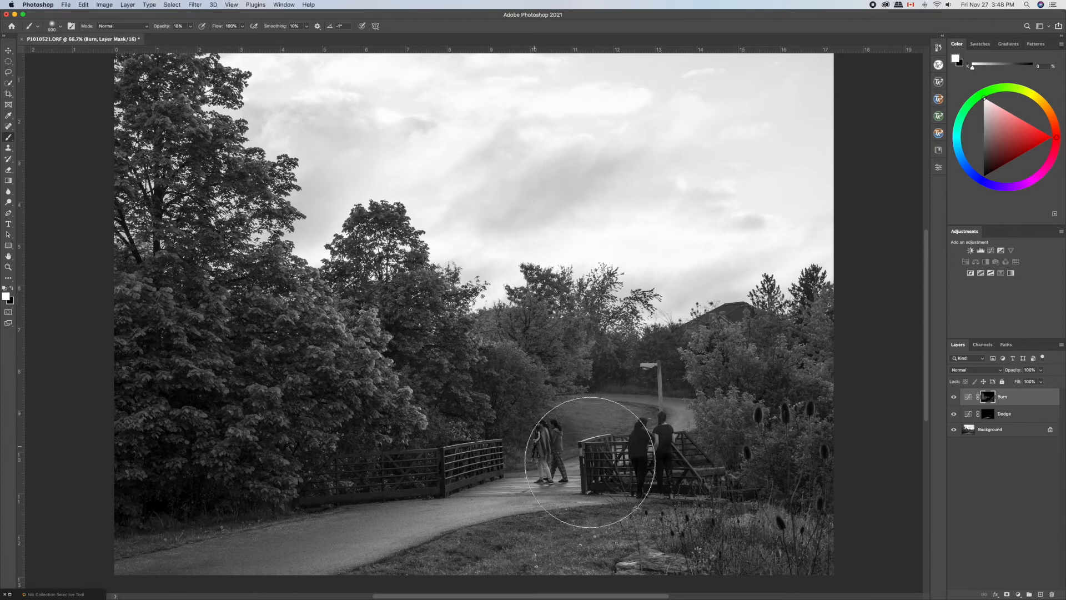
Group the Dodge and Burn curves layers and toggle the group's visibility to compare before and after
left_click(963, 417)
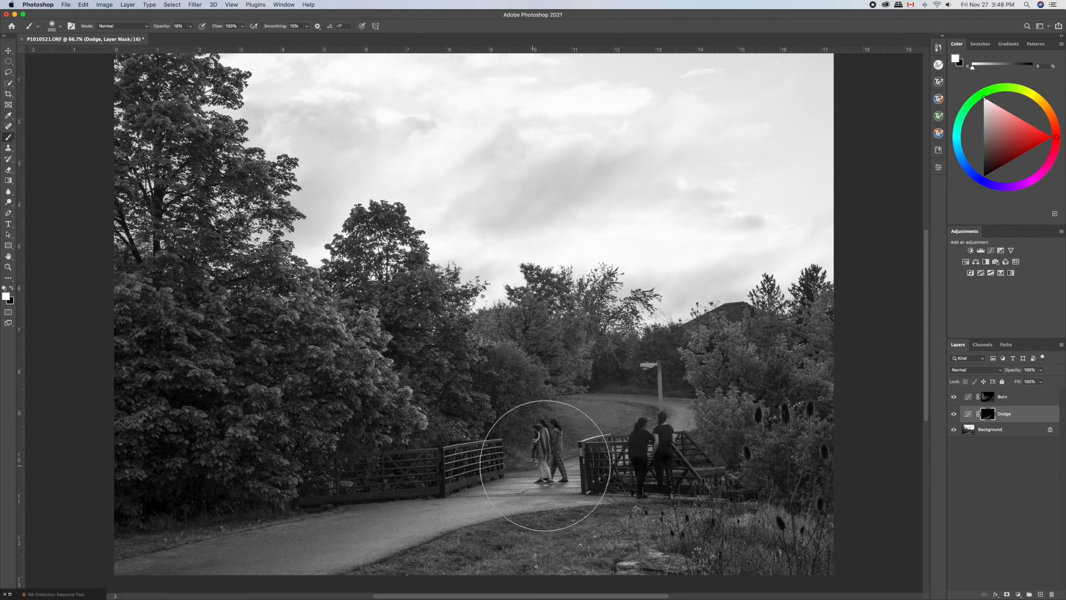
left_click(978, 398, "shift")
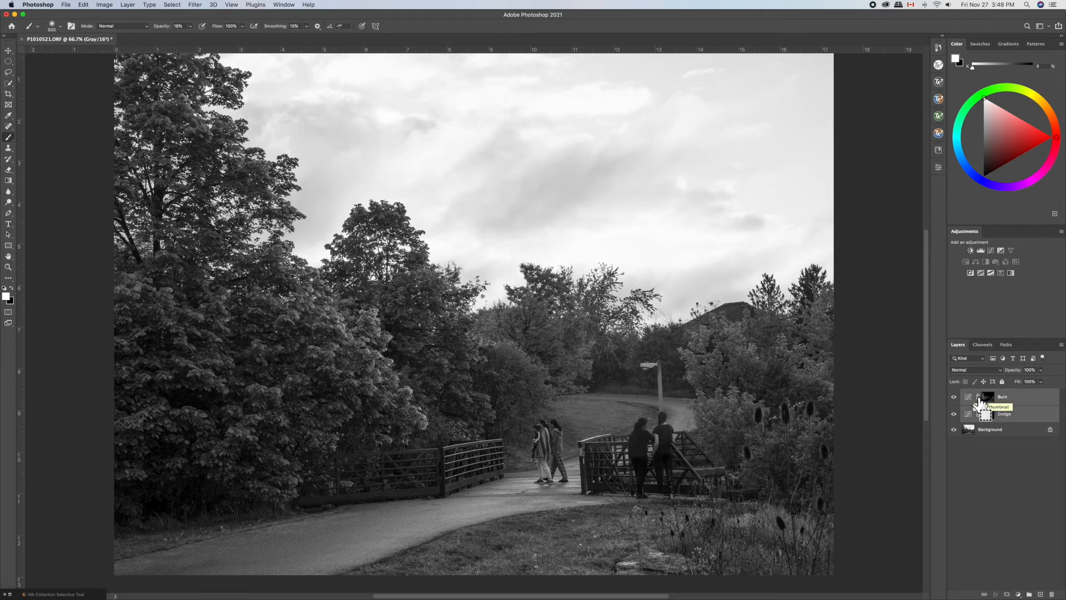
key("super+g")
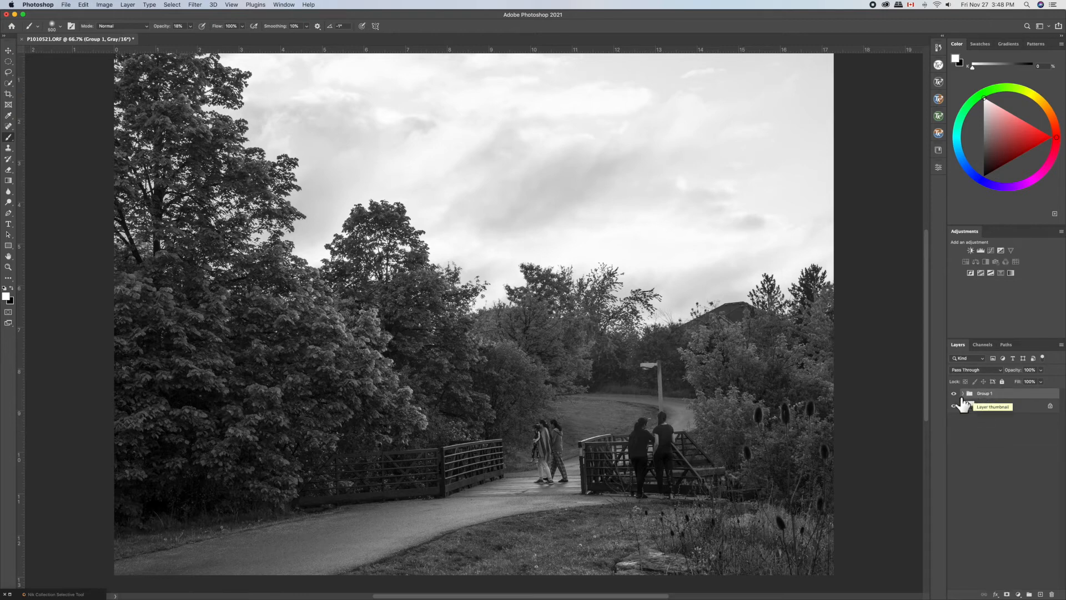
left_click(954, 394)
left_click(955, 393)
left_click(955, 395)
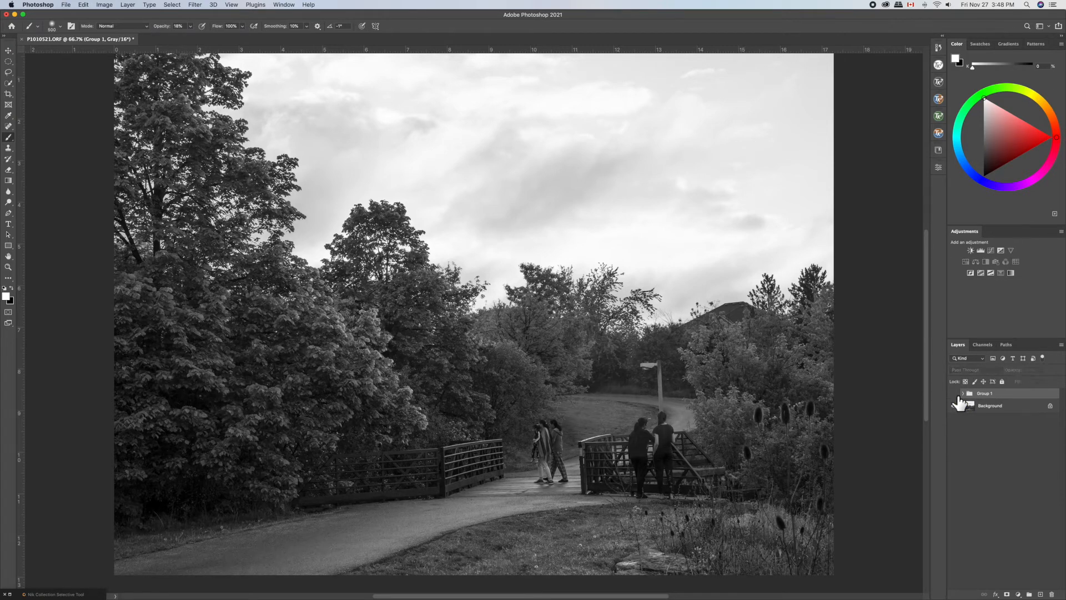
left_click(955, 394)
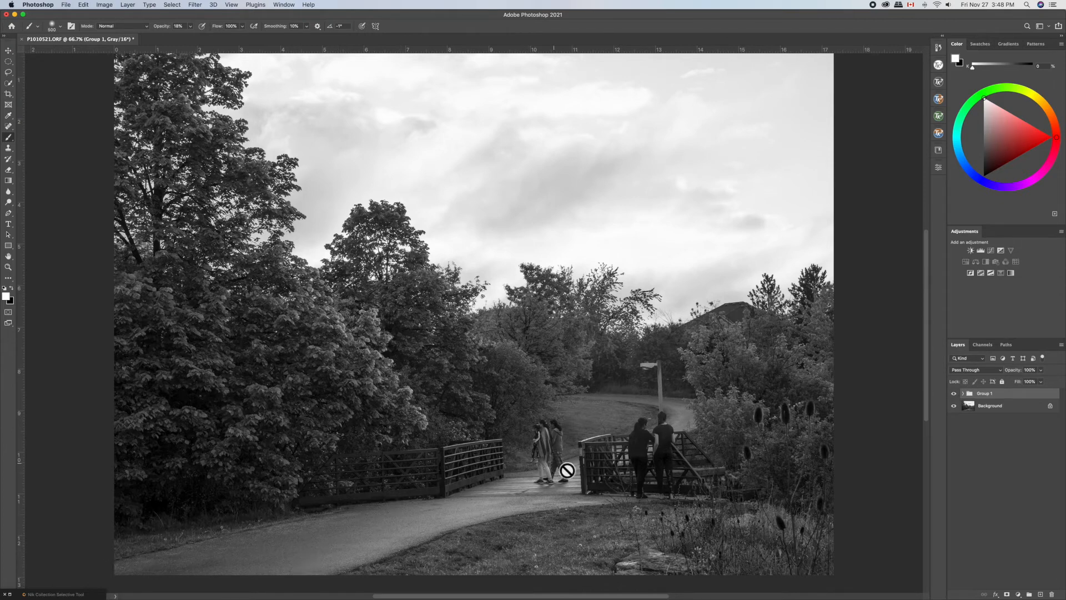
Expand the group and pull the Dodge curve's midpoint down to input 49, output about 22, then collapse the properties
left_click(963, 393)
left_click(981, 426)
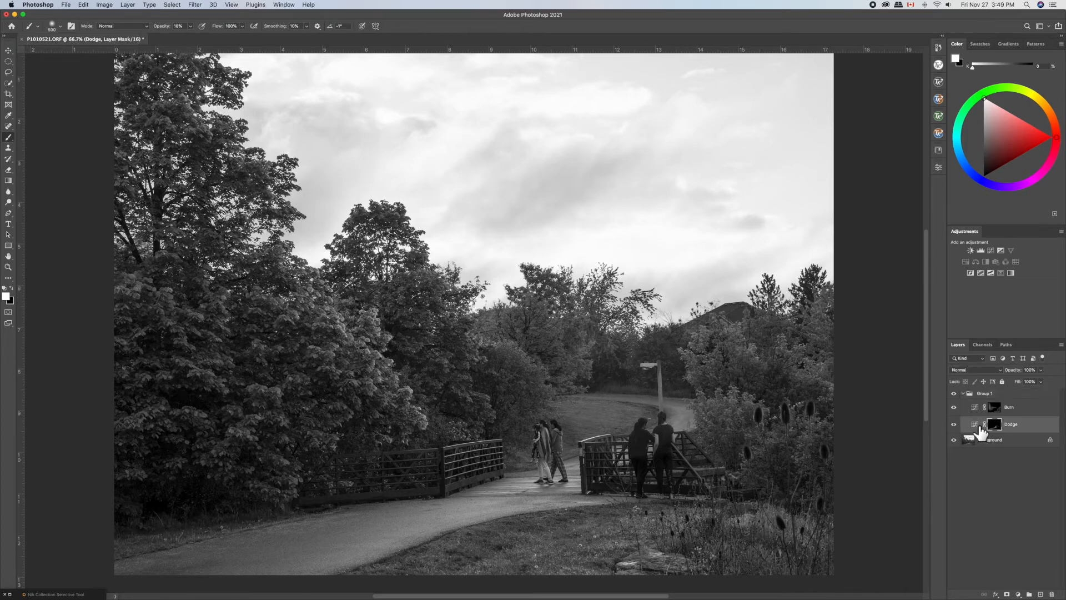
double_click(975, 425)
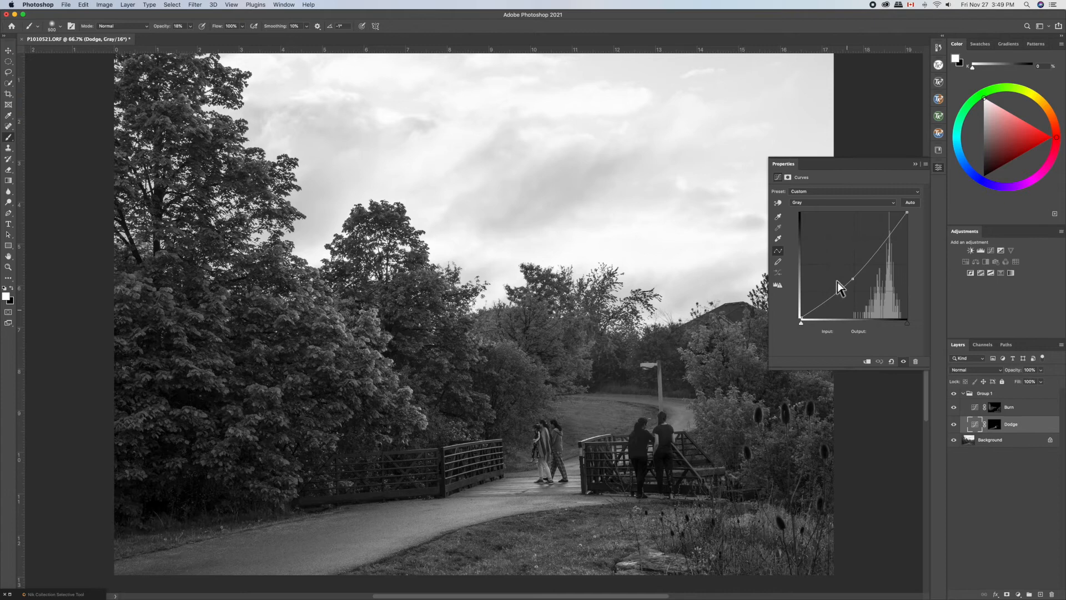
left_click(857, 284)
left_click_drag(857, 285, 857, 301)
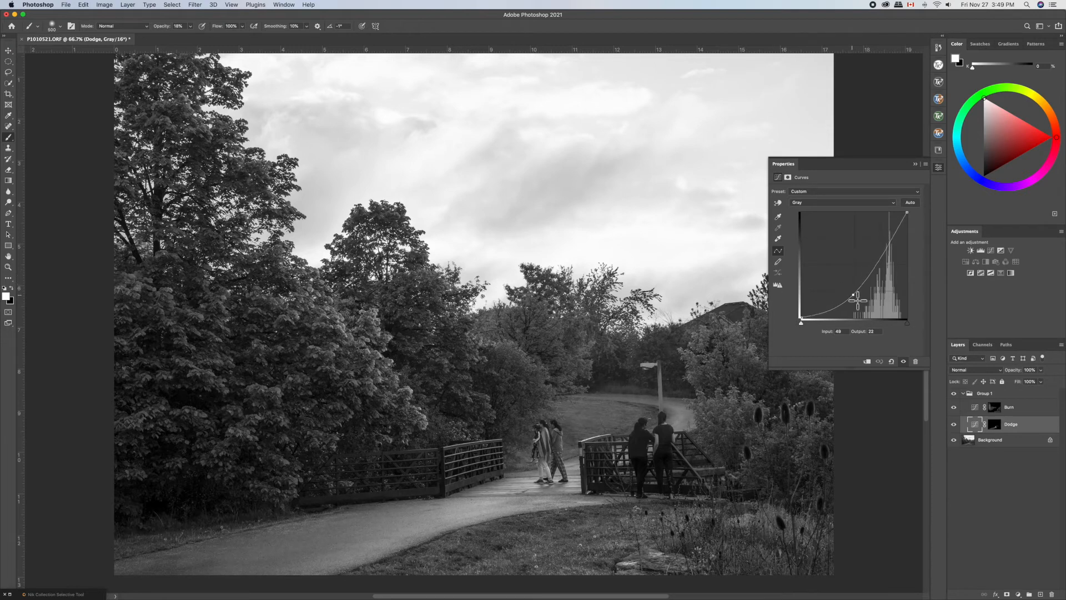
left_click(916, 165)
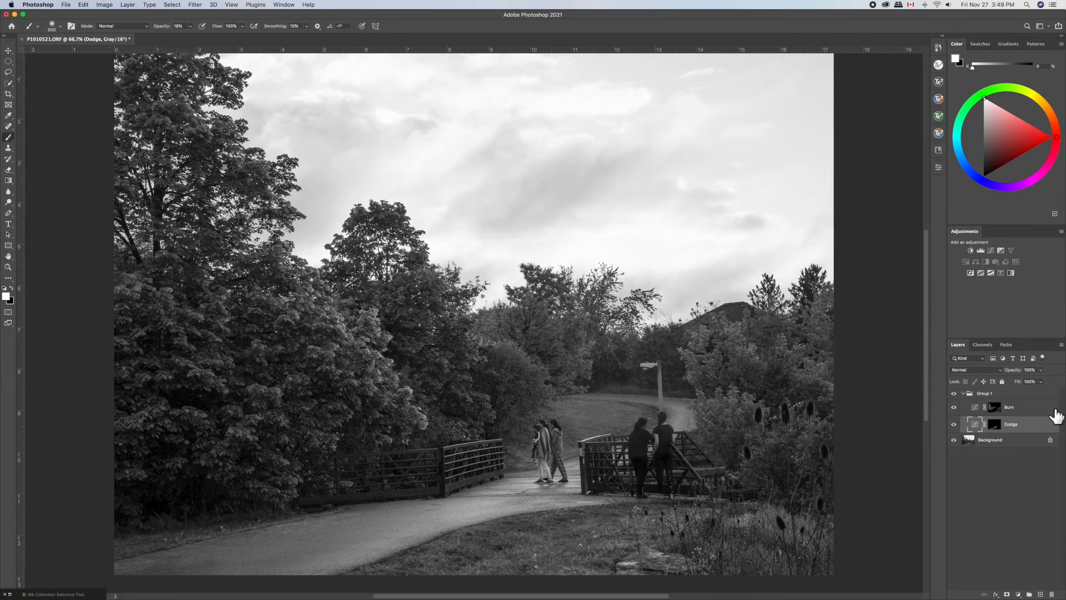
Lower the Dodge layer's opacity to 70% and toggle the group's visibility to compare before and after
left_click(1042, 370)
left_click_drag(1041, 382, 1028, 381)
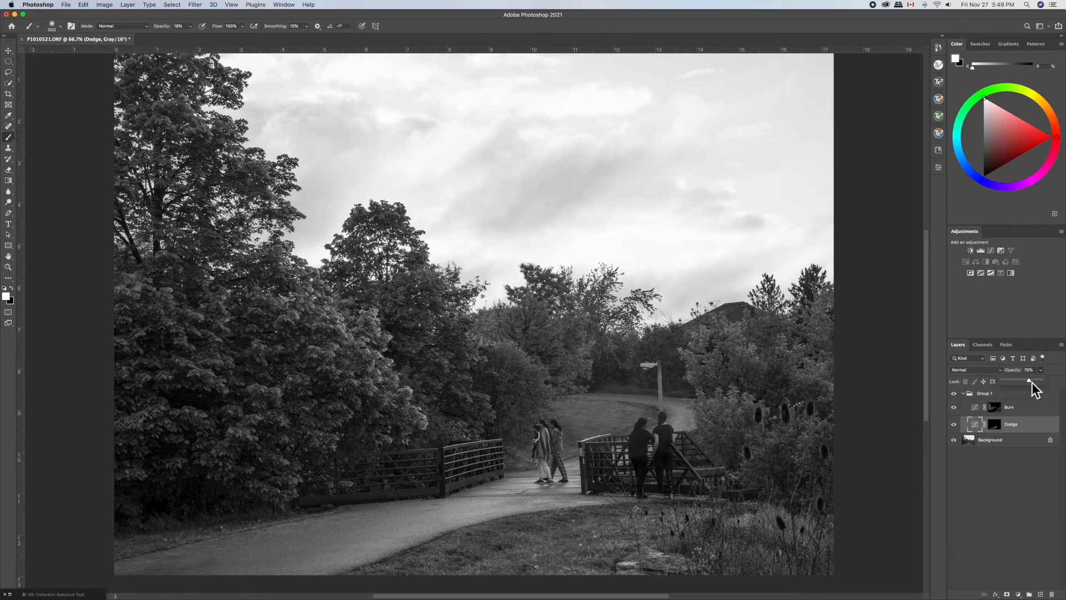
left_click(954, 394)
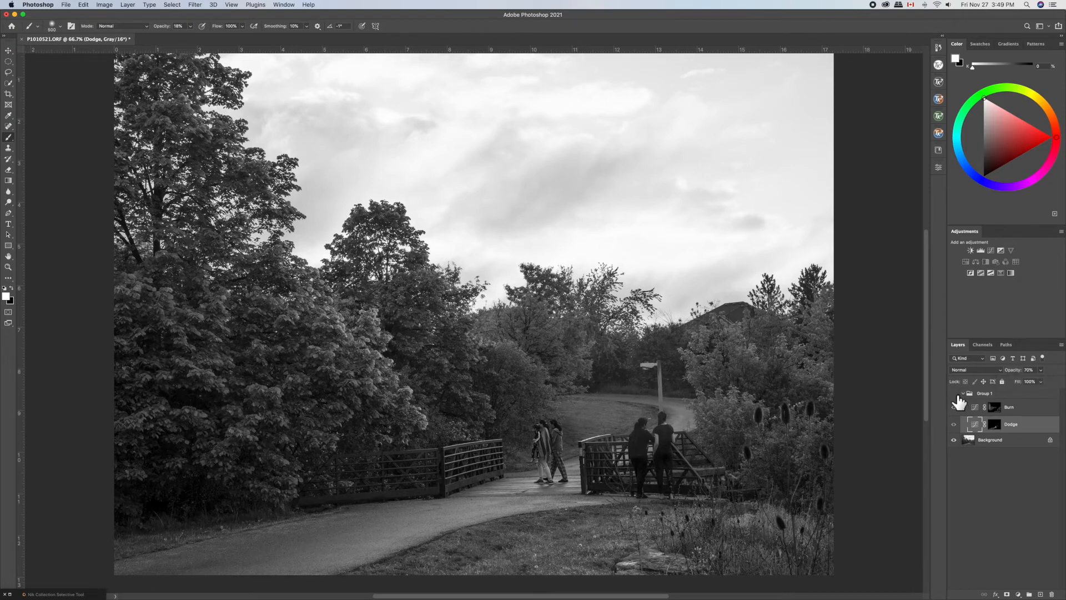
left_click(957, 395)
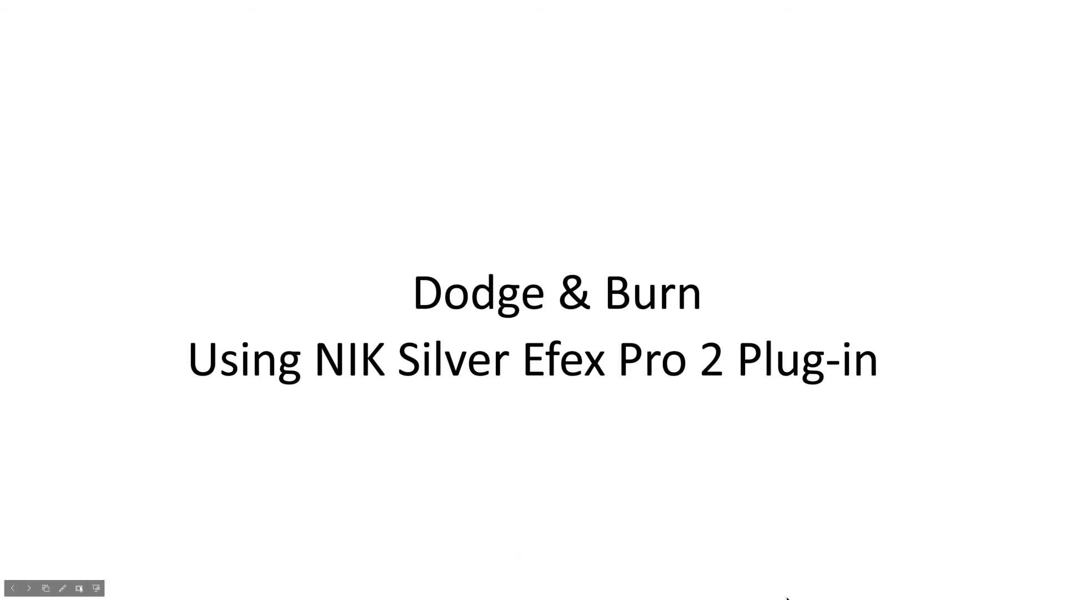
Switch to Photoshop, open the park bridge photo in Silver Efex Pro 2, try another preset and apply 000 Neutral
mouse_move(789, 597)
left_click(705, 586)
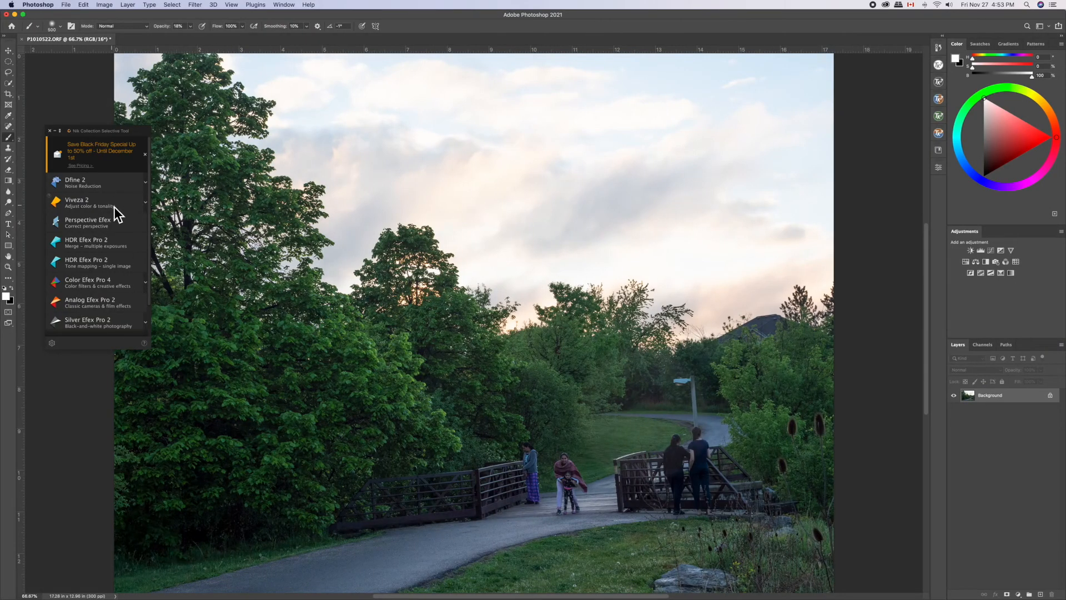
left_click(92, 326)
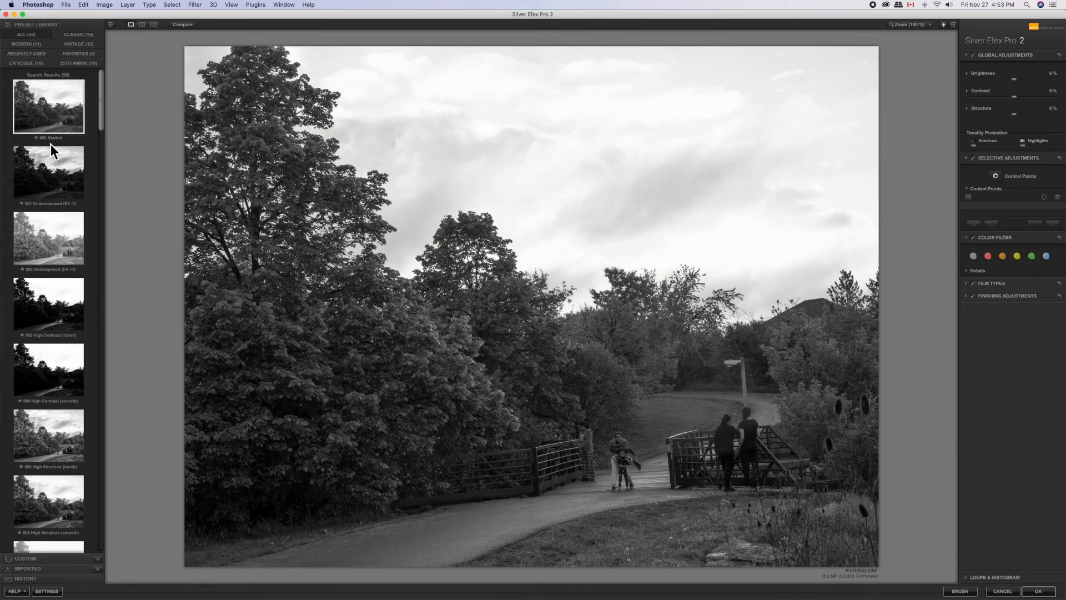
left_click(48, 442)
left_click(58, 95)
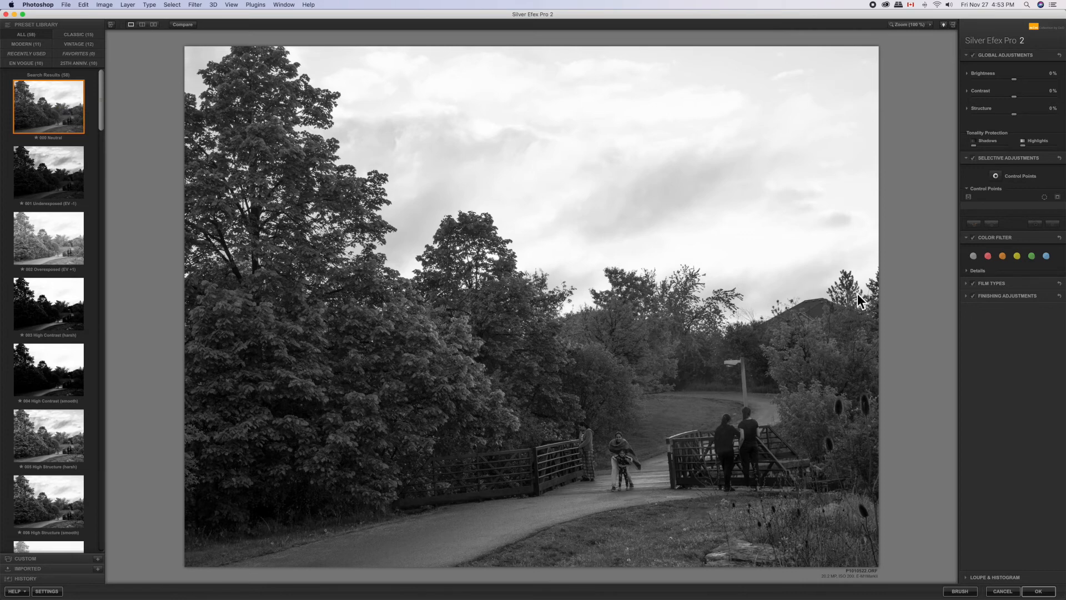
Brighten the foreground path with a control point sized 20%, and duplicate it twice along the path towards the bridge
left_click(998, 178)
left_click(397, 545)
left_click(437, 558)
left_click_drag(438, 562, 441, 564)
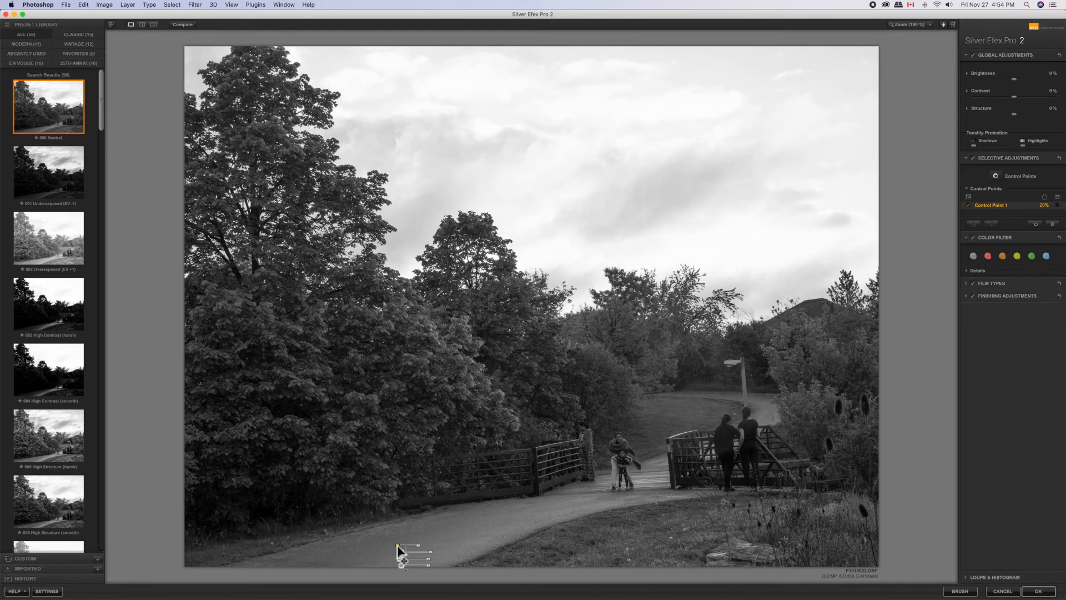
left_click_drag(398, 544, 567, 507)
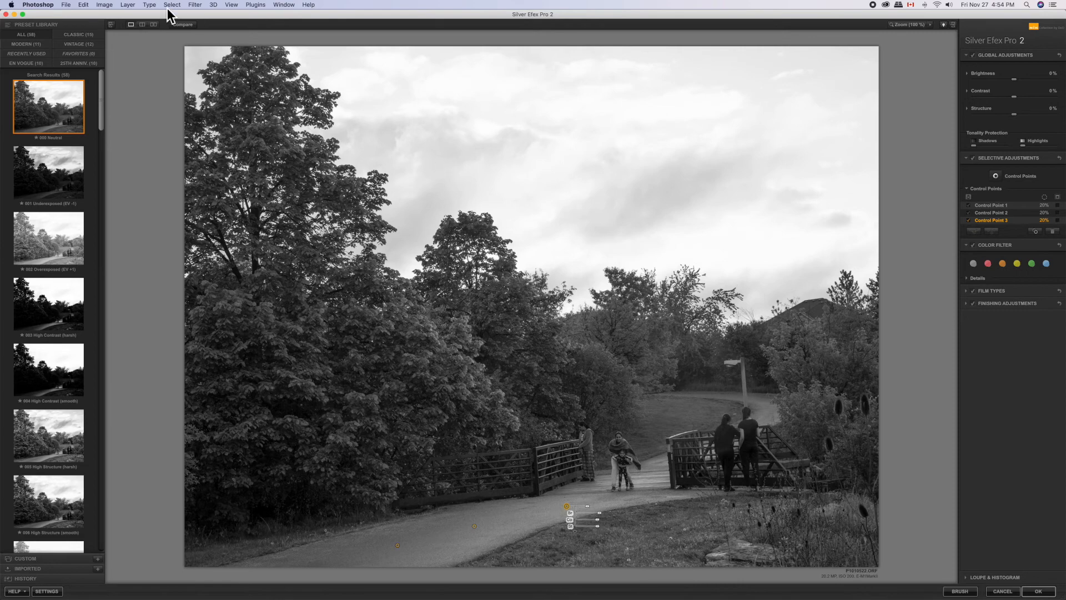
Compare with the original image, and duplicate the brightening control point onto the distant path as three points sized 7%
left_click(185, 29)
left_click(185, 29)
left_click(186, 29)
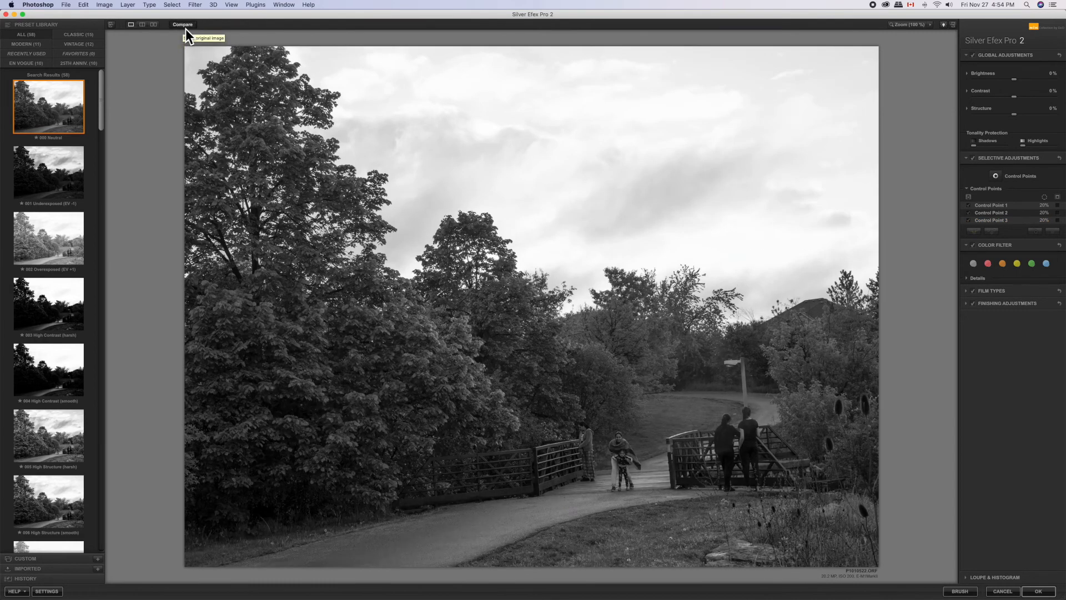
left_click(185, 29)
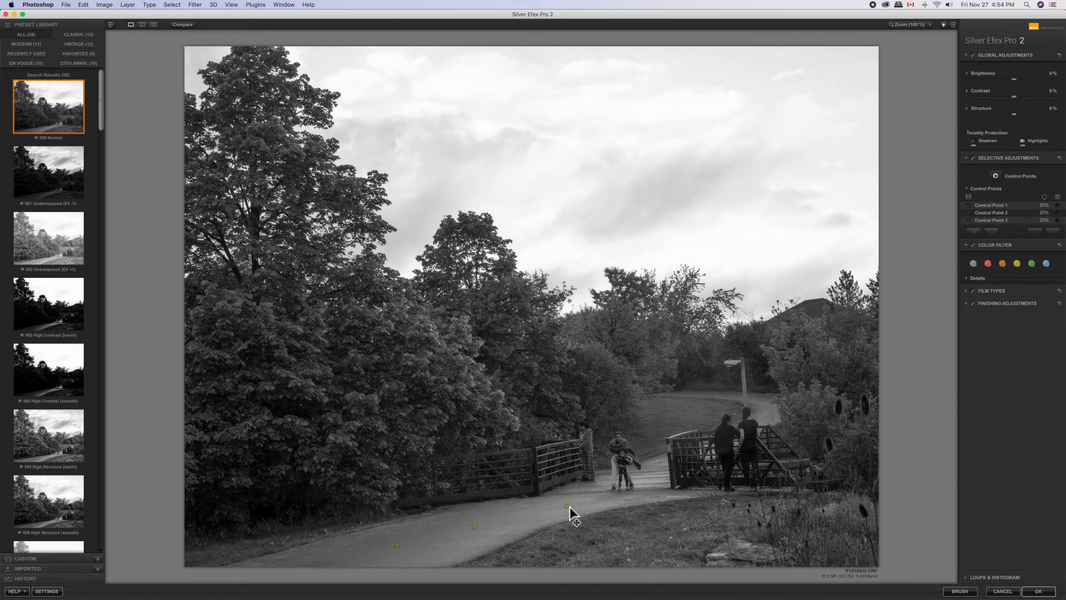
left_click_drag(572, 513, 803, 428)
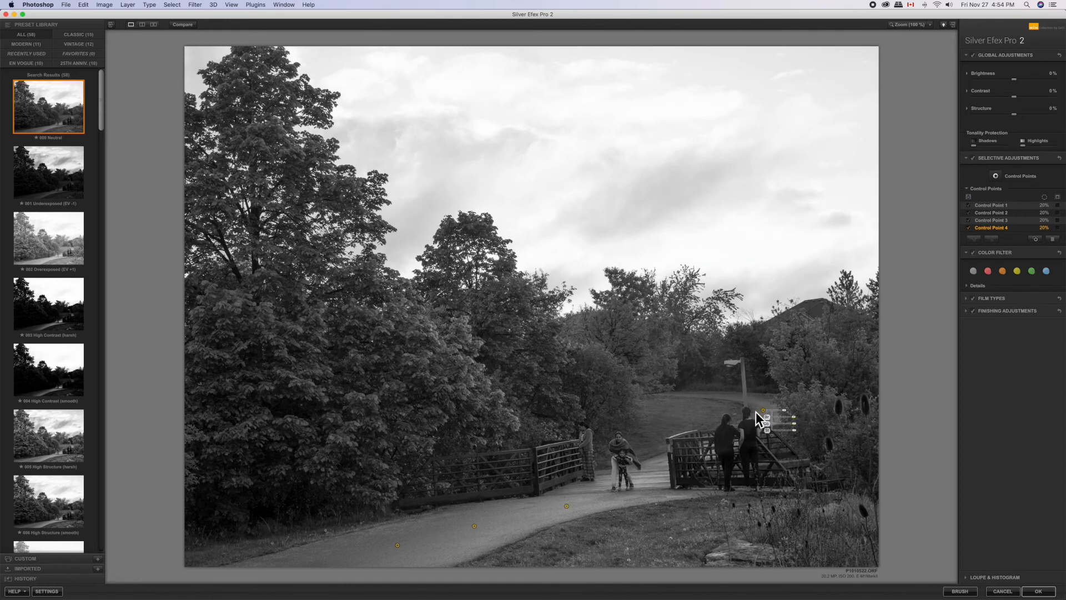
left_click_drag(798, 423, 701, 394)
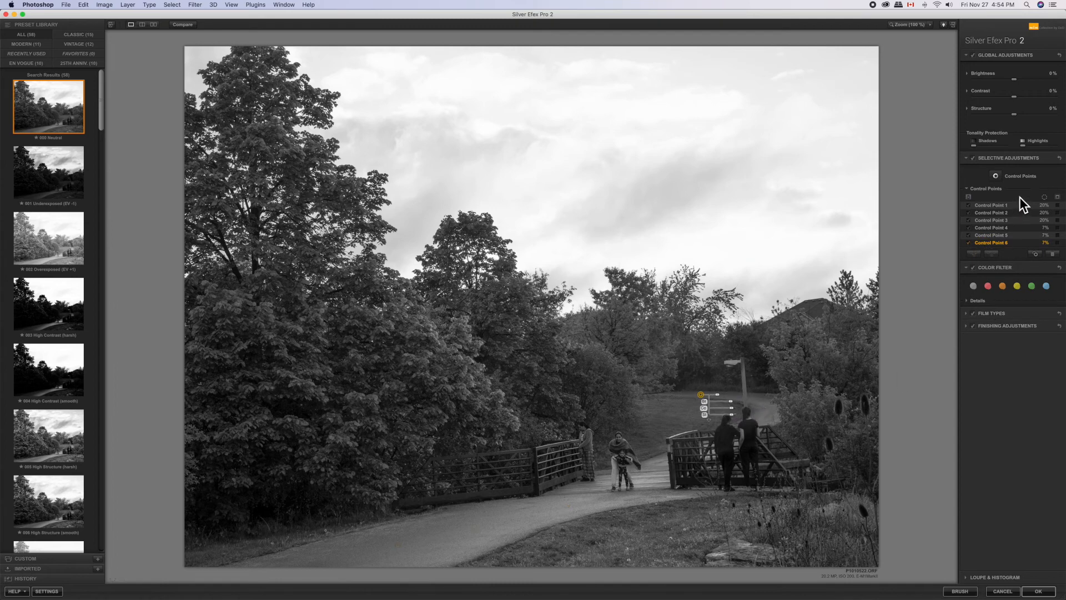
Darken the foreground grass with a new control point sized 28%, and duplicate it onto the grass by the rocks and the bush beside the bridge
left_click(996, 177)
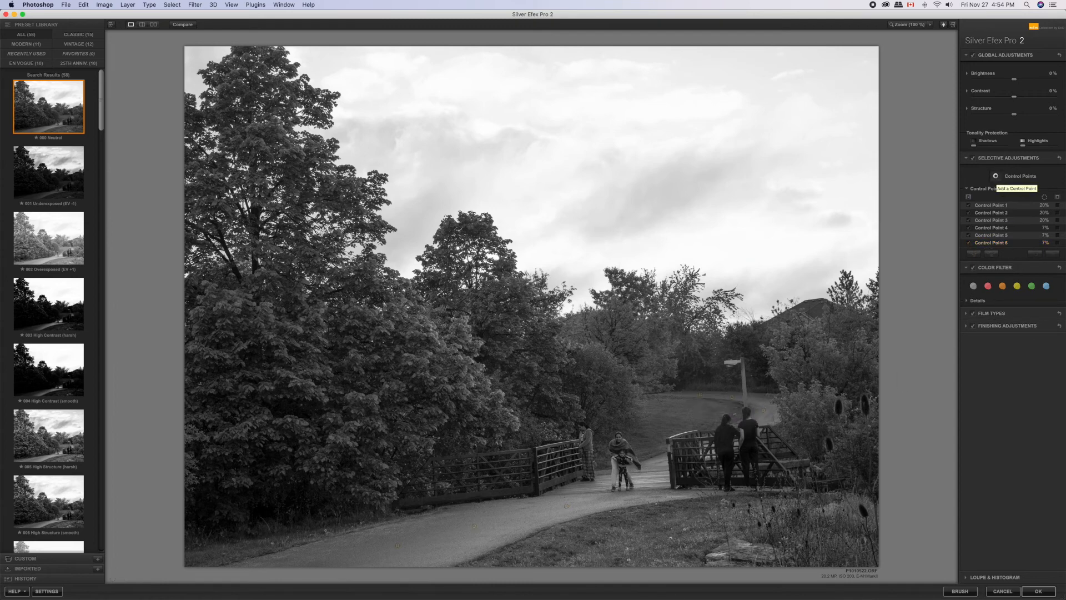
left_click(620, 543)
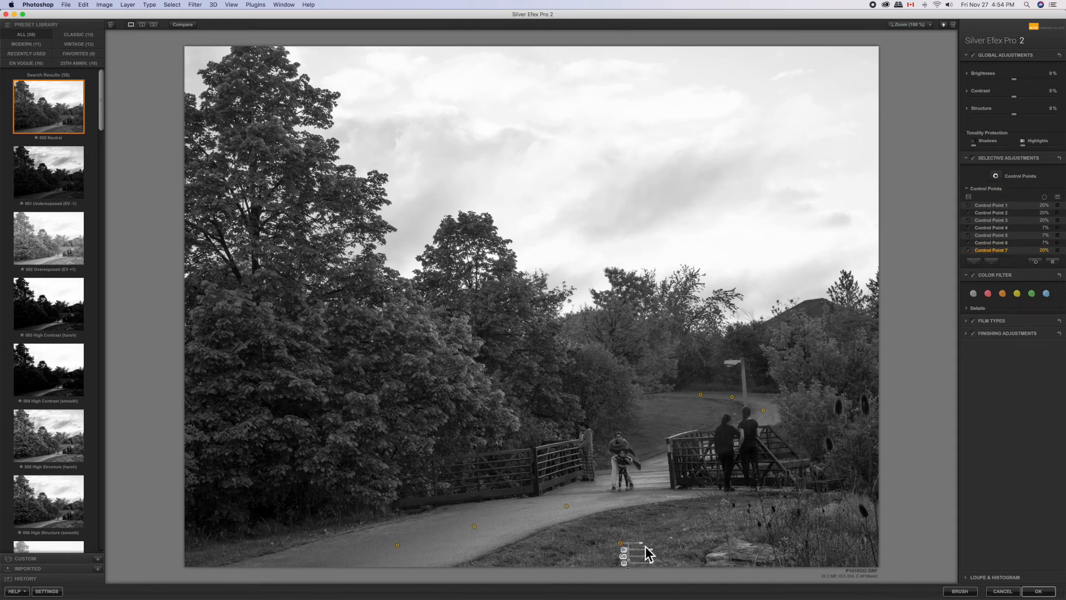
mouse_move(630, 551)
left_click_drag(659, 557, 655, 556)
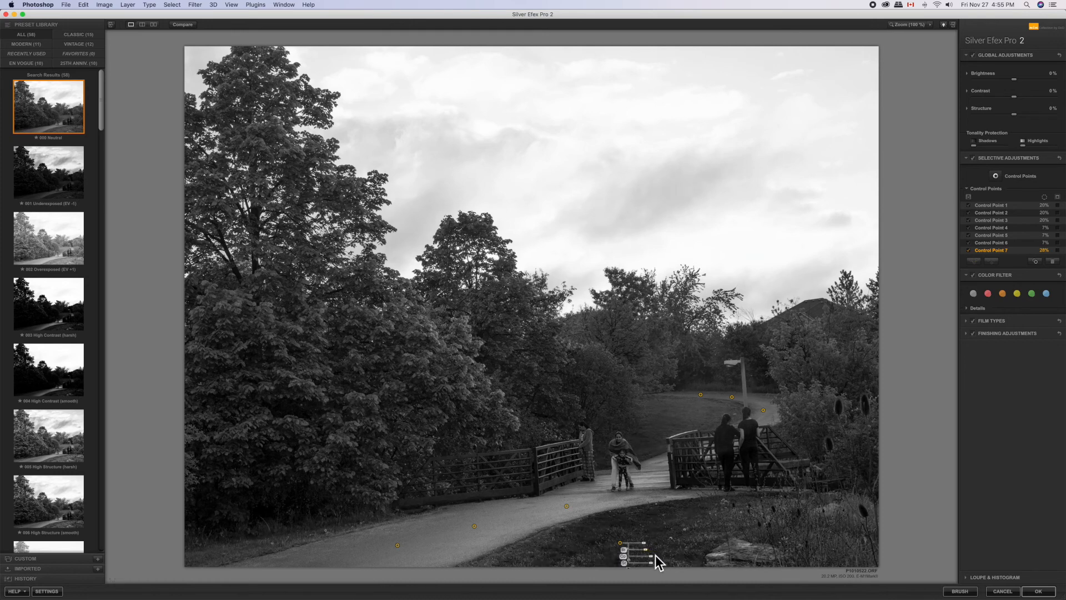
left_click(621, 543, "alt")
left_click_drag(622, 544, 837, 422)
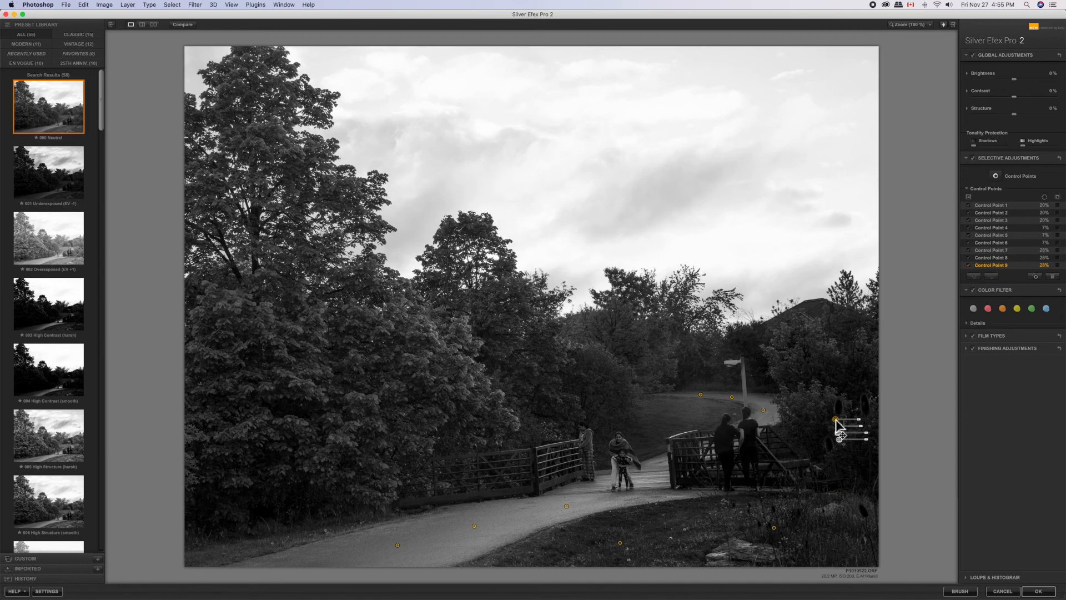
Preview the bush control point's mask, duplicate the darkening point onto four spots in the trees, and compare with the original image
left_click(1059, 267)
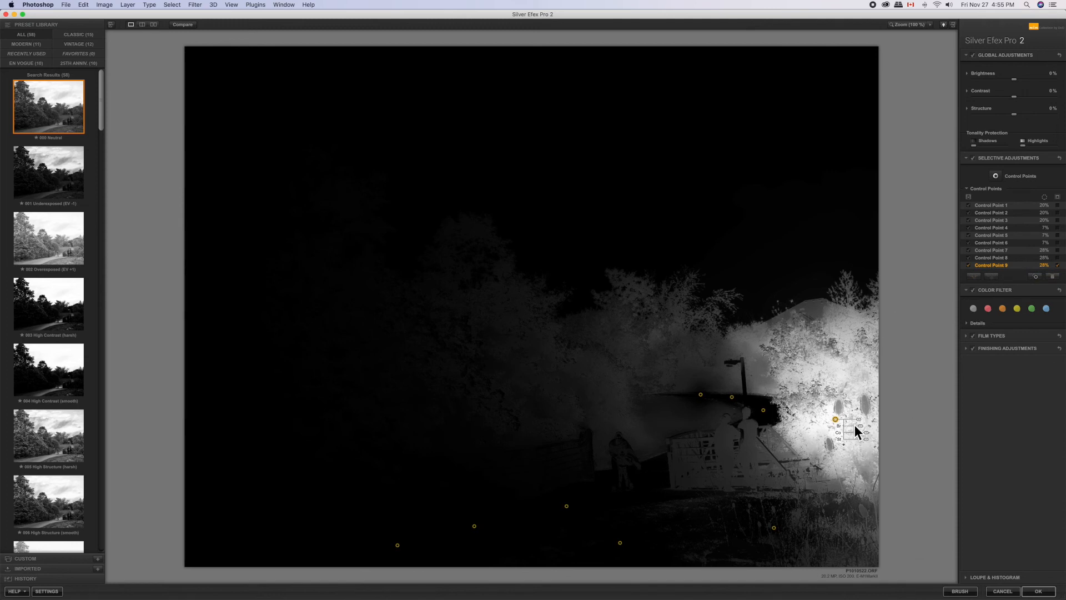
left_click(1058, 275)
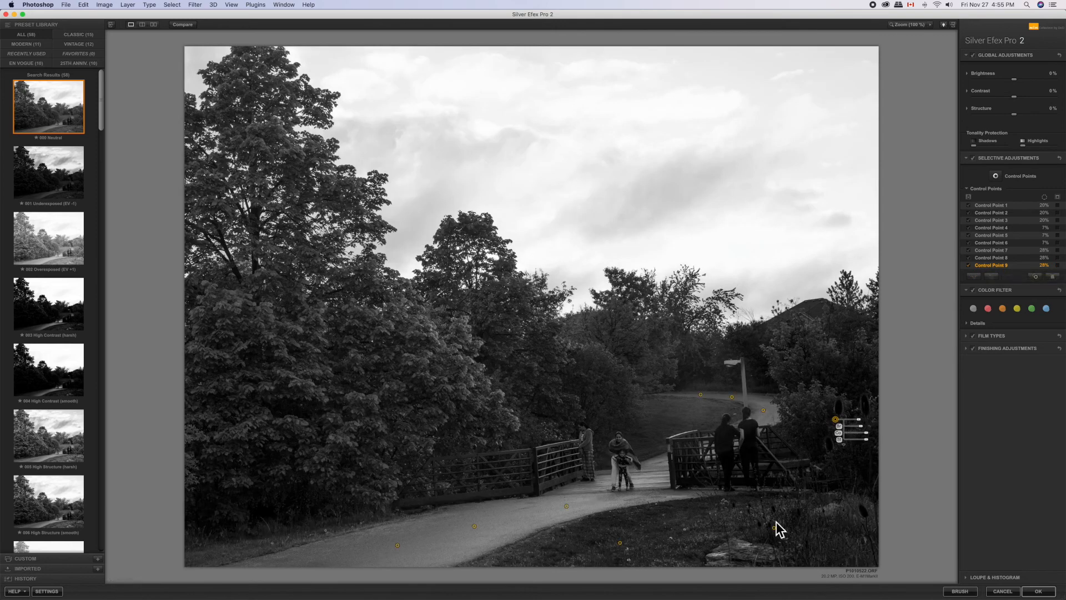
left_click_drag(620, 544, 619, 344)
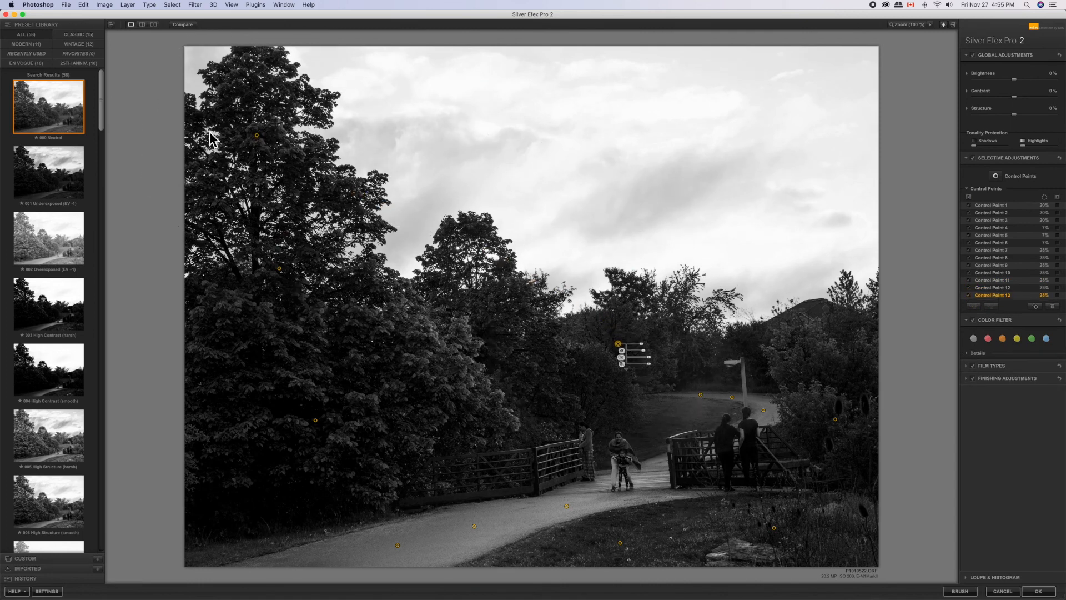
left_click(188, 25)
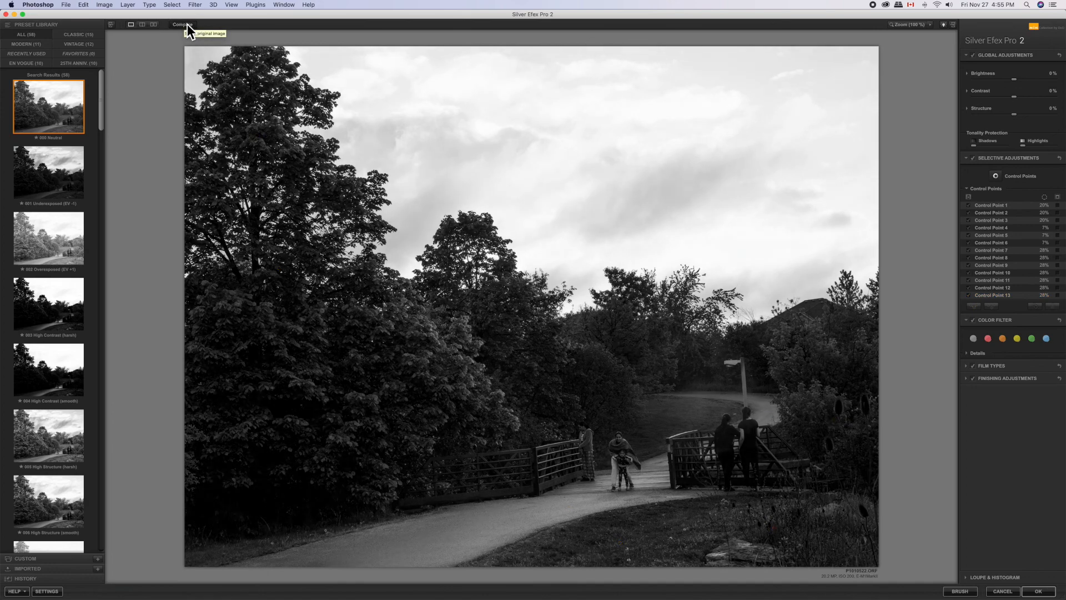
left_click(188, 24)
Brighten the adult and child on the bridge with a new control point sized 10%, and compare with the original image
left_click(999, 178)
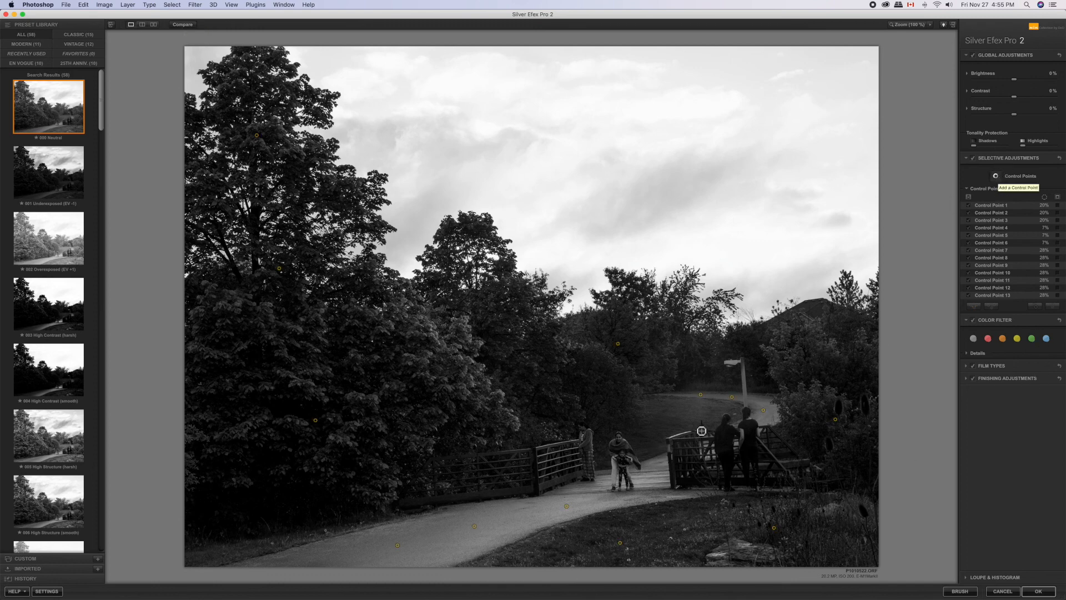
left_click(622, 449)
left_click_drag(662, 464, 624, 456)
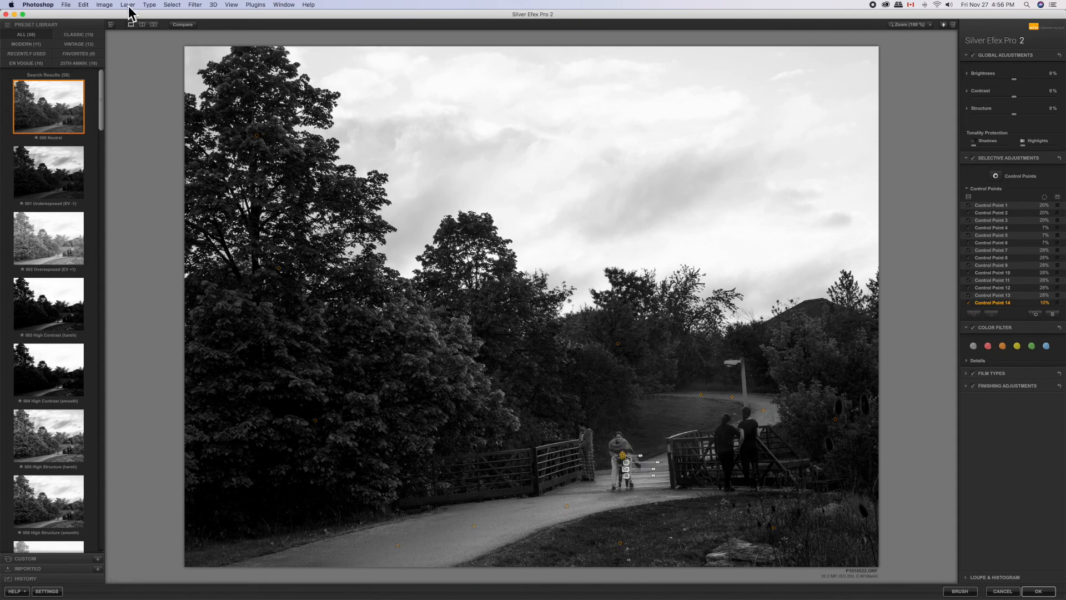
left_click(189, 28)
left_click(188, 28)
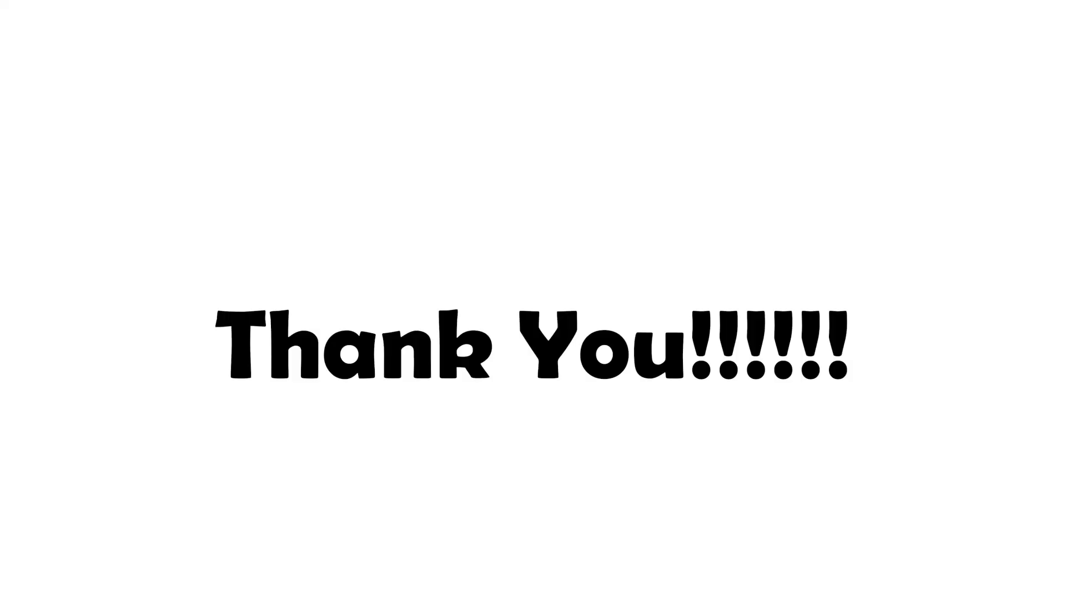